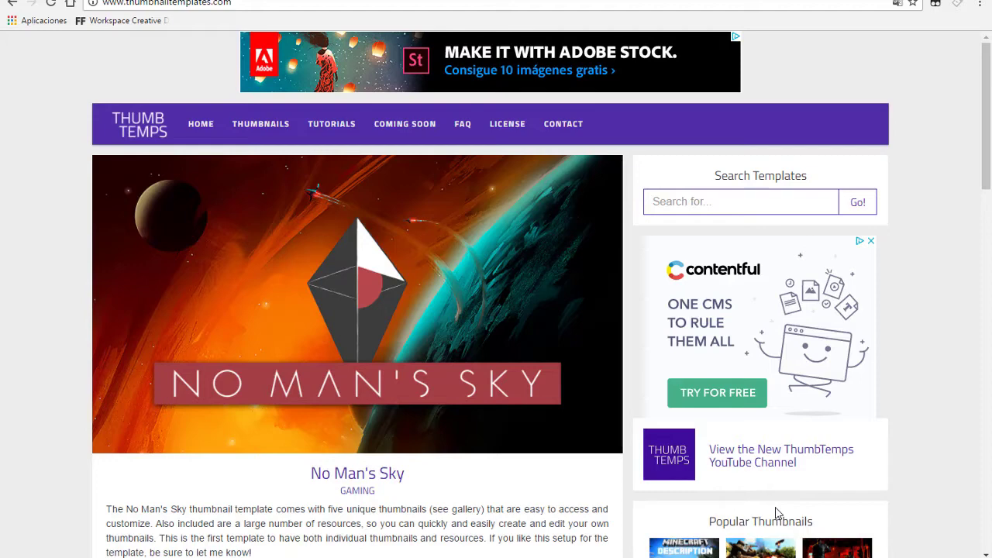
- Reload the ThumbnailTemplates.com home page and scroll through it
click(209, 133)
scroll(211, 151, down, 2)
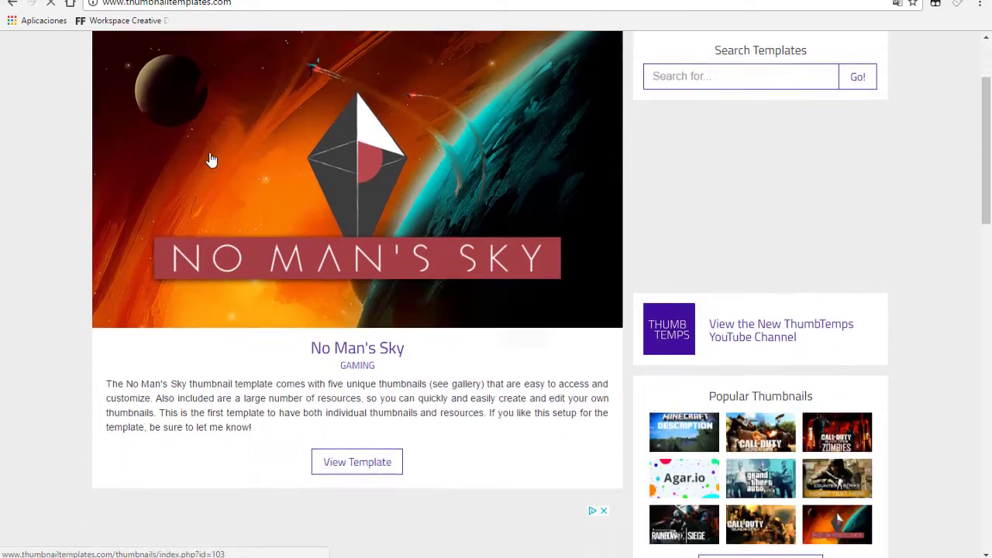
scroll(212, 160, down, 1)
scroll(211, 159, down, 3)
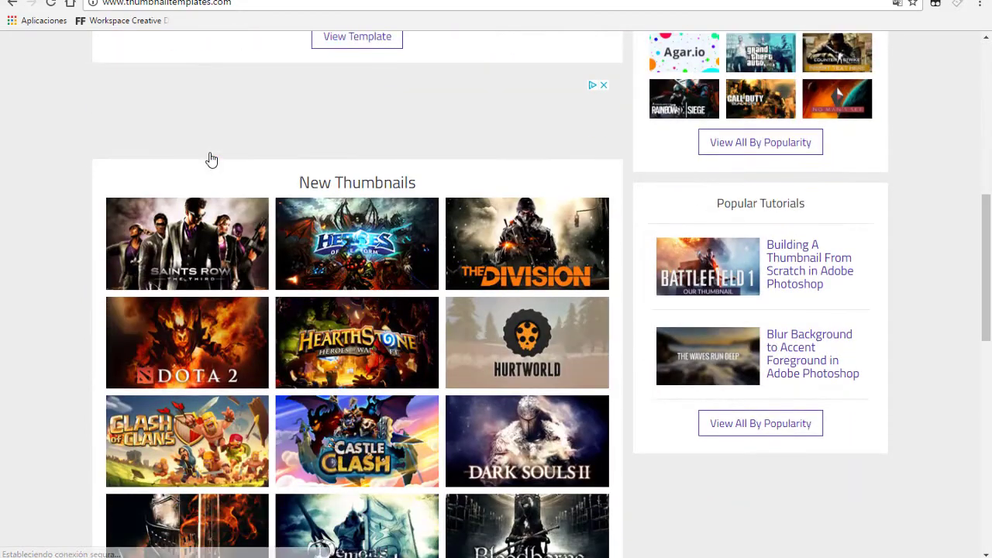
scroll(208, 157, down, 2)
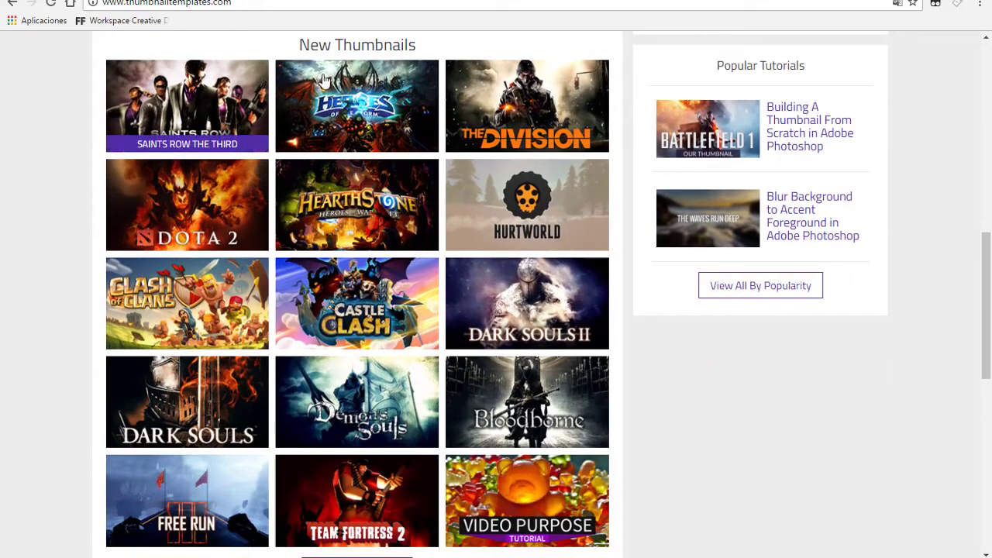
scroll(208, 157, down, 1)
scroll(370, 266, down, 1)
scroll(271, 303, down, 2)
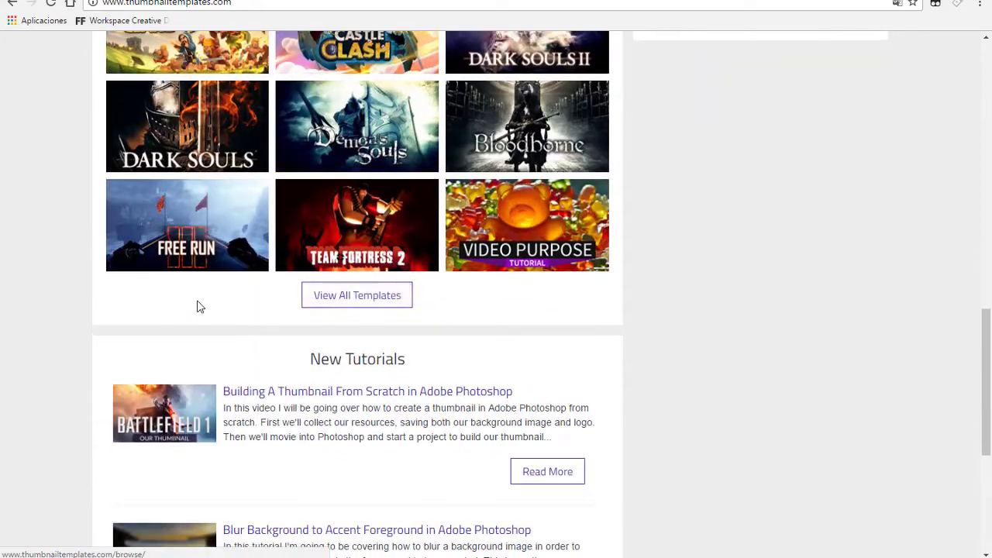
scroll(199, 306, up, 4)
scroll(189, 250, up, 4)
scroll(186, 232, up, 2)
scroll(182, 214, up, 1)
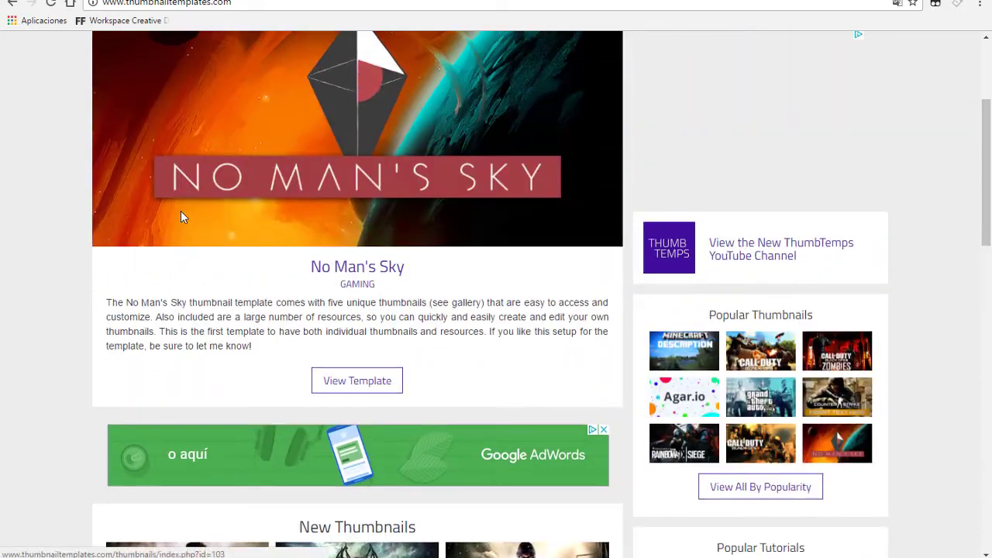
scroll(182, 215, up, 1)
scroll(182, 217, up, 2)
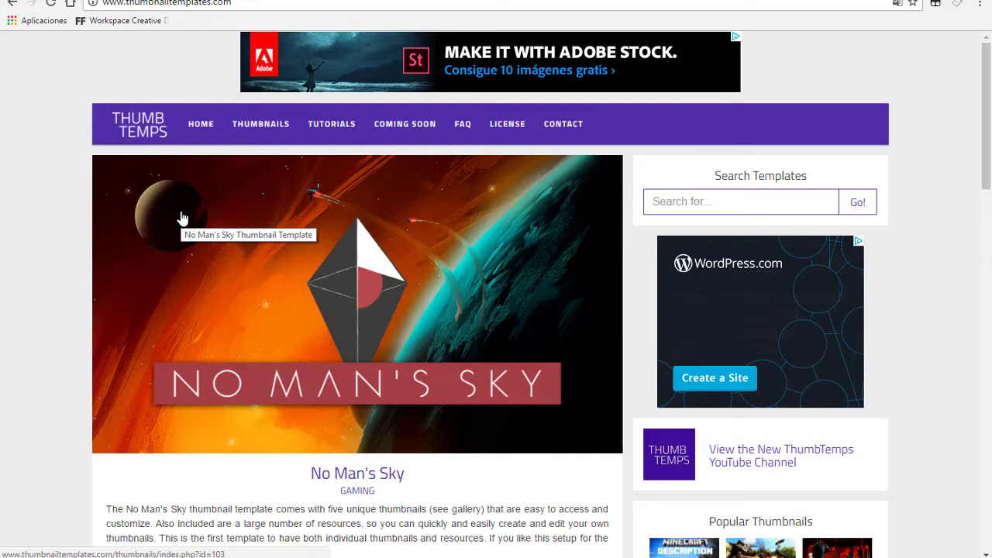
- Browse the upcoming templates list, highlighting the League of Legends row
click(392, 129)
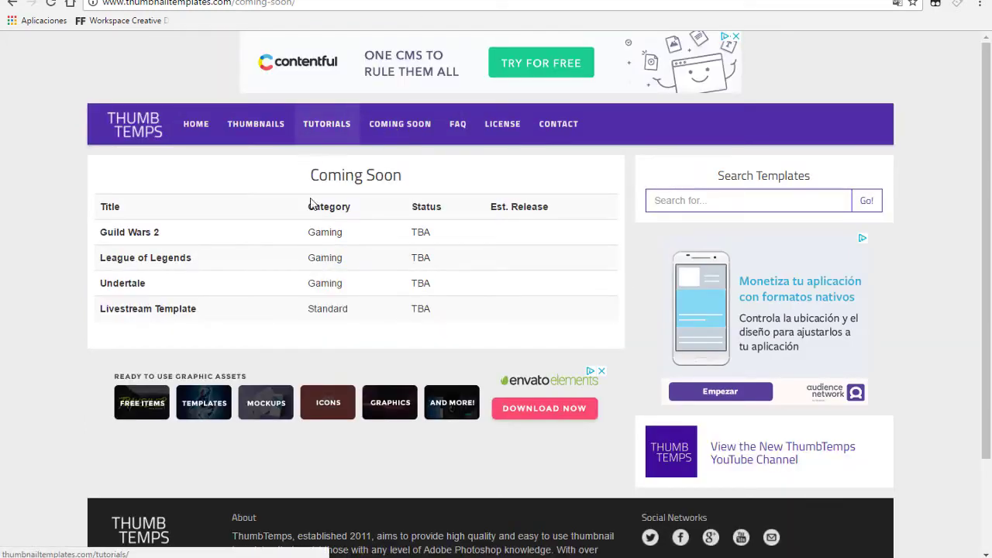
drag(230, 308, 97, 232)
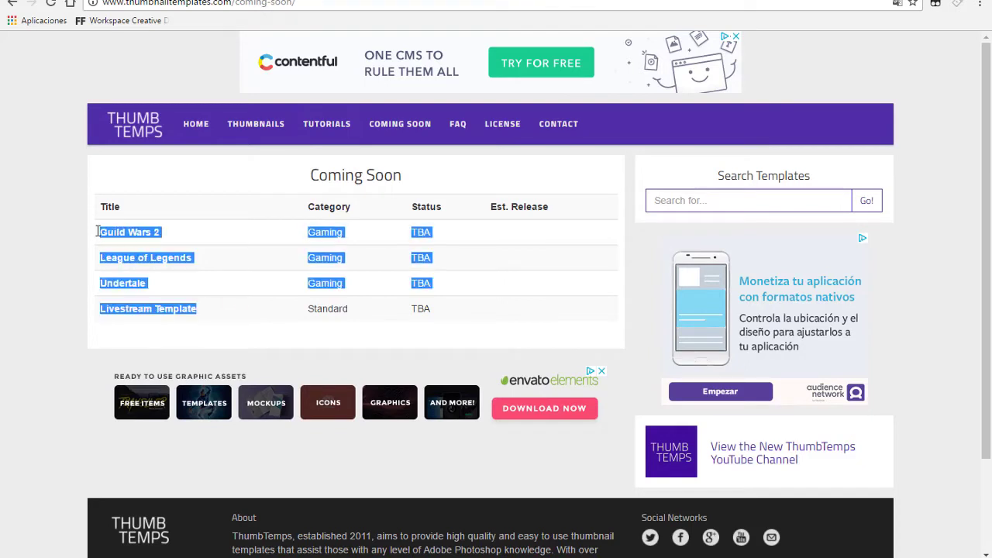
click(220, 271)
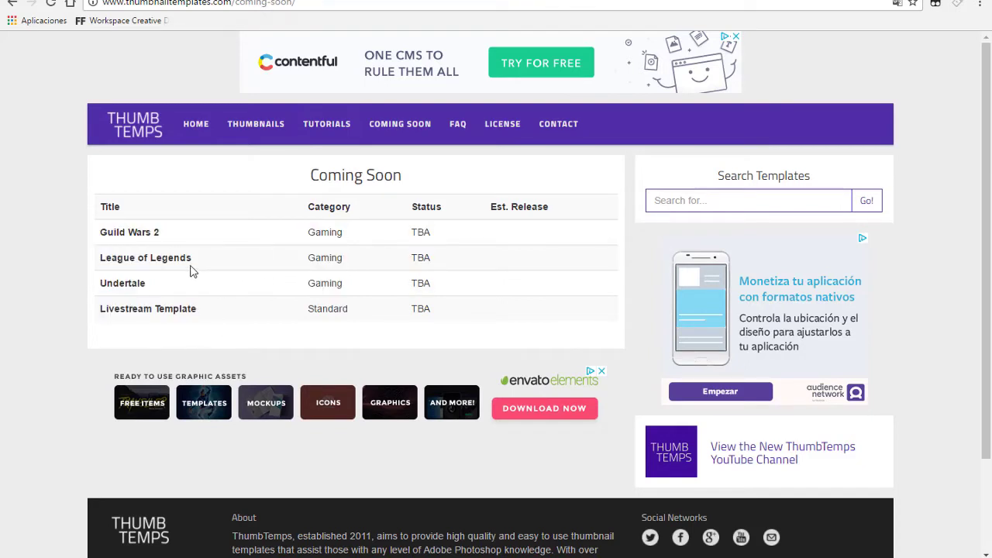
drag(102, 263, 207, 251)
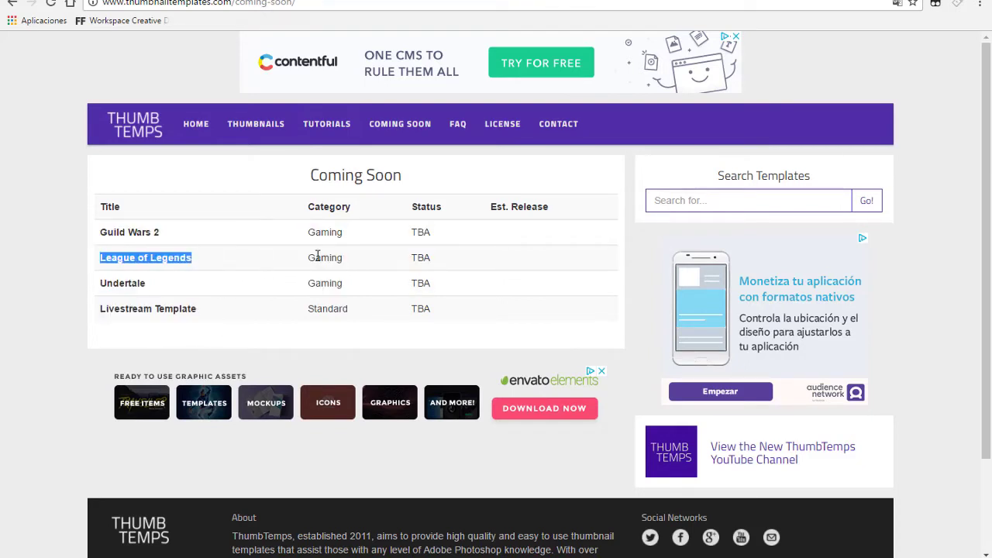
drag(318, 256, 433, 253)
click(333, 275)
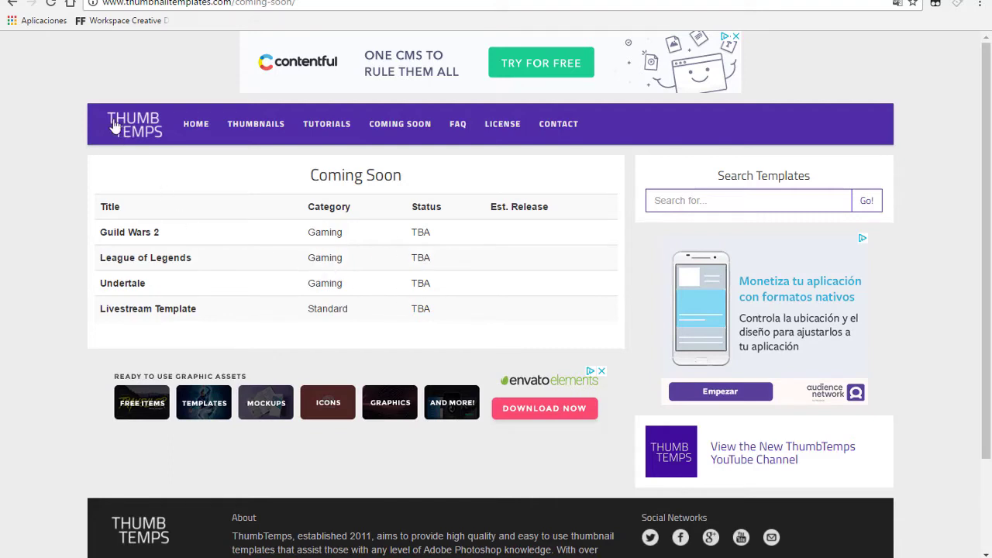
- Return to the site's home page and skim it again
click(114, 124)
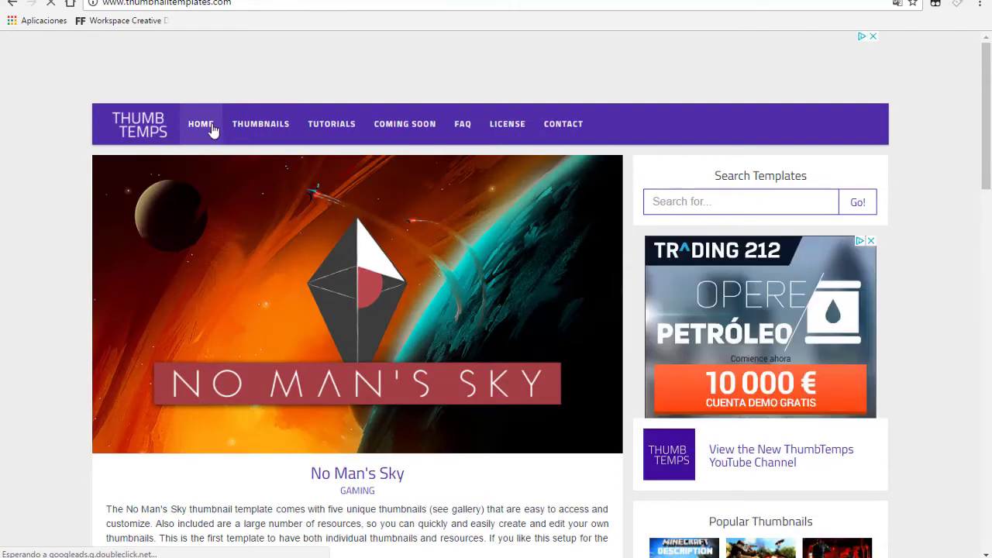
scroll(284, 290, down, 3)
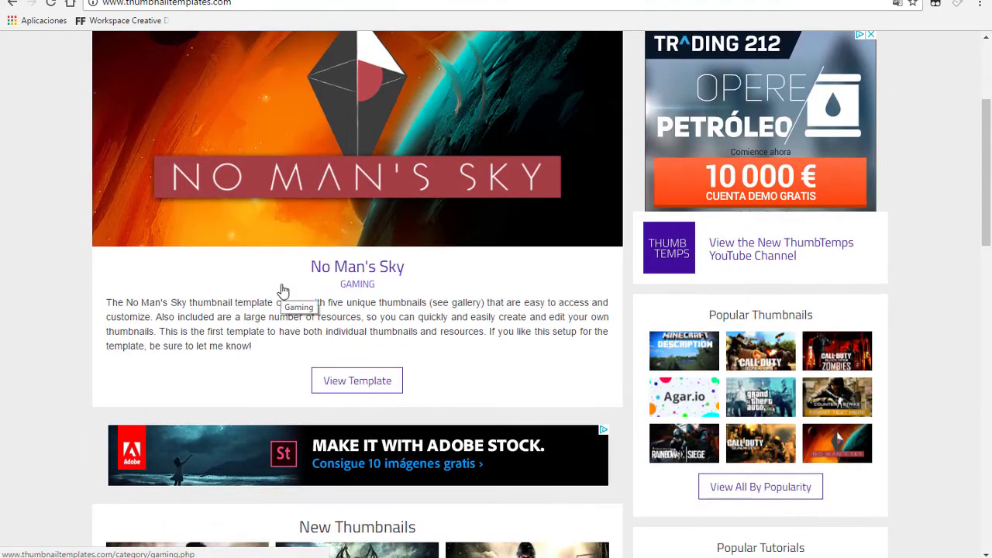
scroll(282, 289, down, 2)
scroll(299, 316, up, 2)
scroll(299, 316, up, 4)
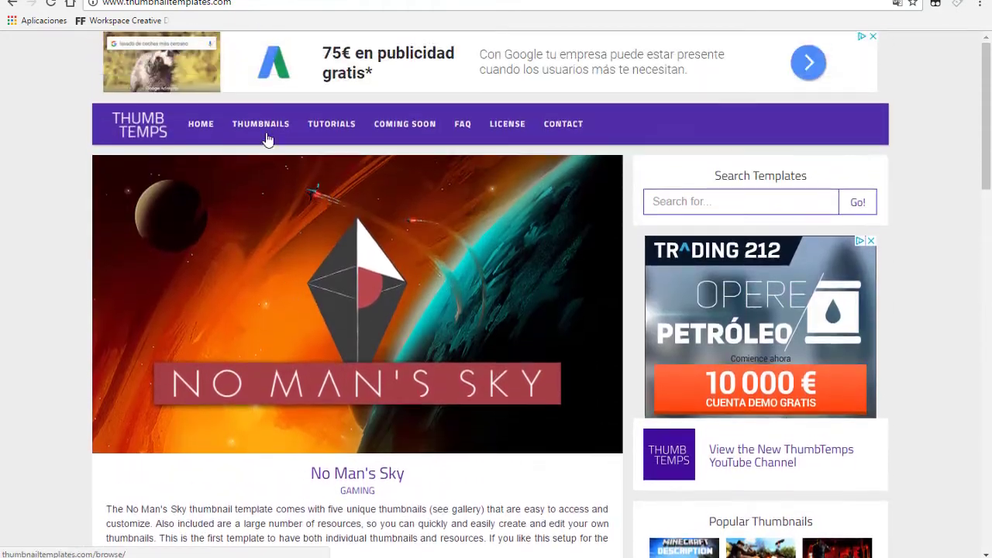
- Browse the full template list and go to its second page
click(260, 124)
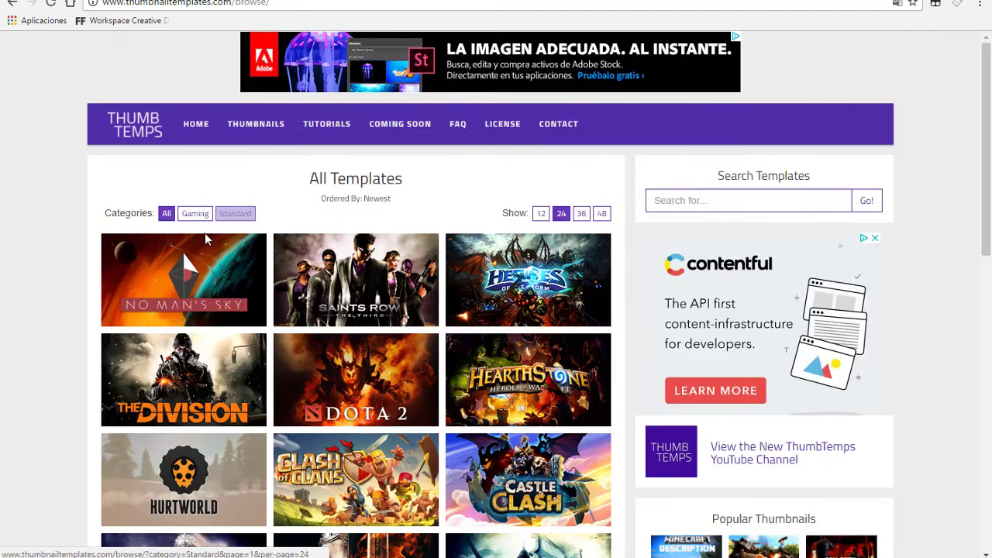
scroll(255, 237, down, 3)
scroll(256, 238, up, 2)
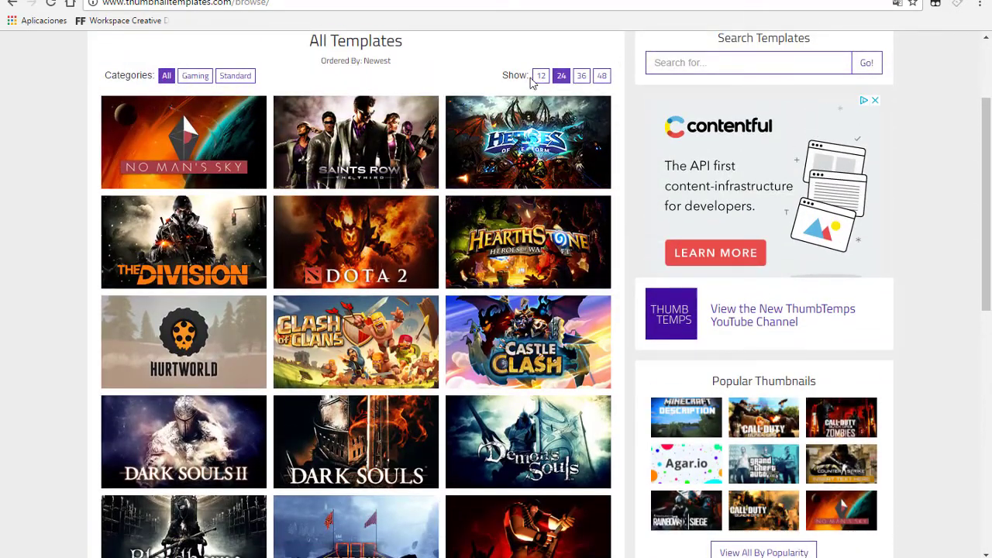
click(540, 75)
scroll(320, 289, down, 5)
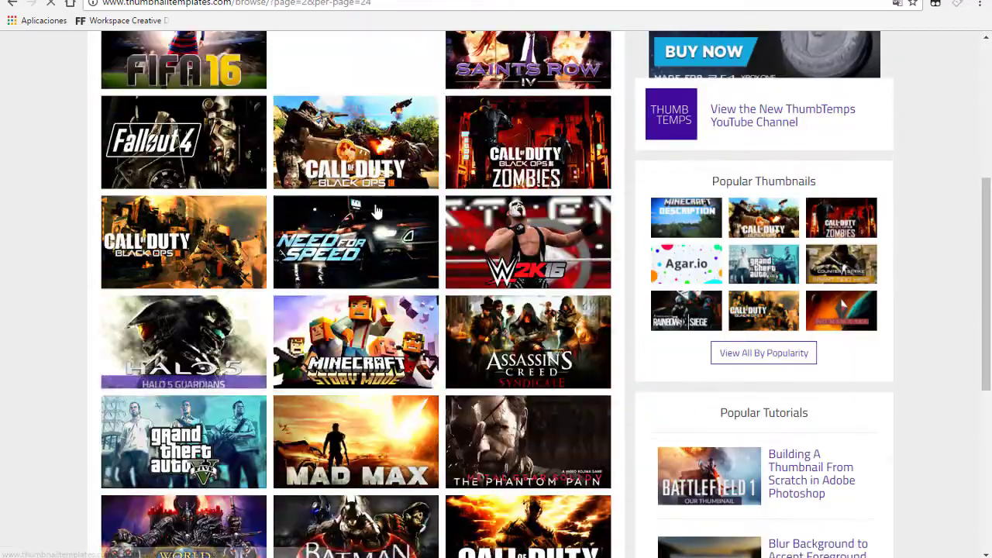
scroll(320, 290, down, 2)
scroll(465, 232, up, 5)
scroll(693, 189, up, 2)
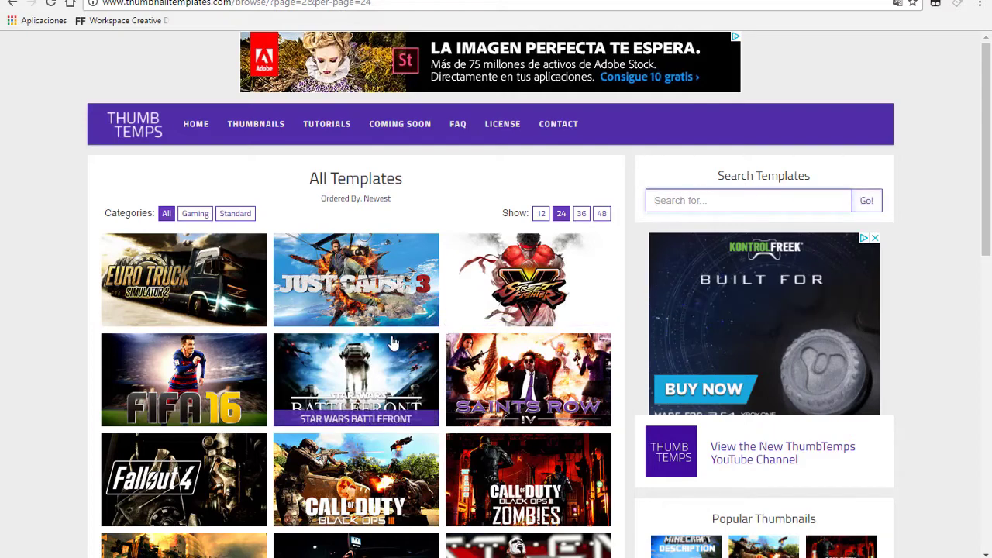
- Open the Just Cause 3 template page and start its zip download
click(356, 287)
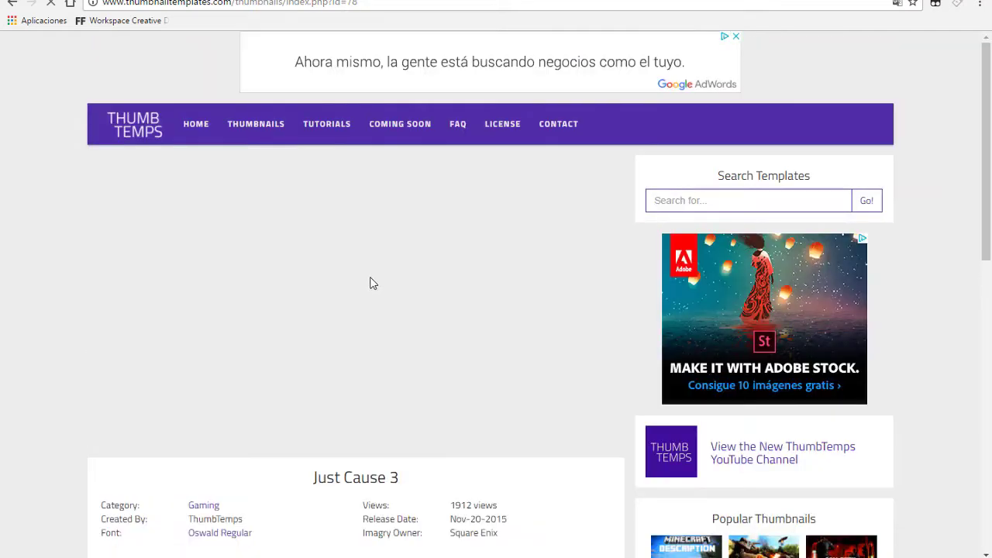
scroll(370, 283, down, 3)
click(332, 354)
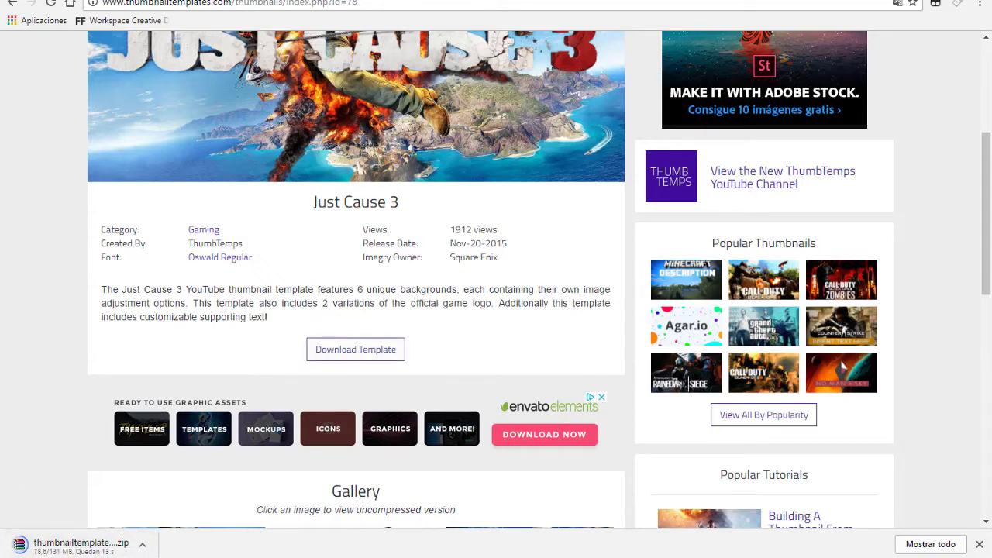
- Extract the Just Cause 3 zip to its suggested Desktop folder with WinRAR, then maximize that folder
click(60, 541)
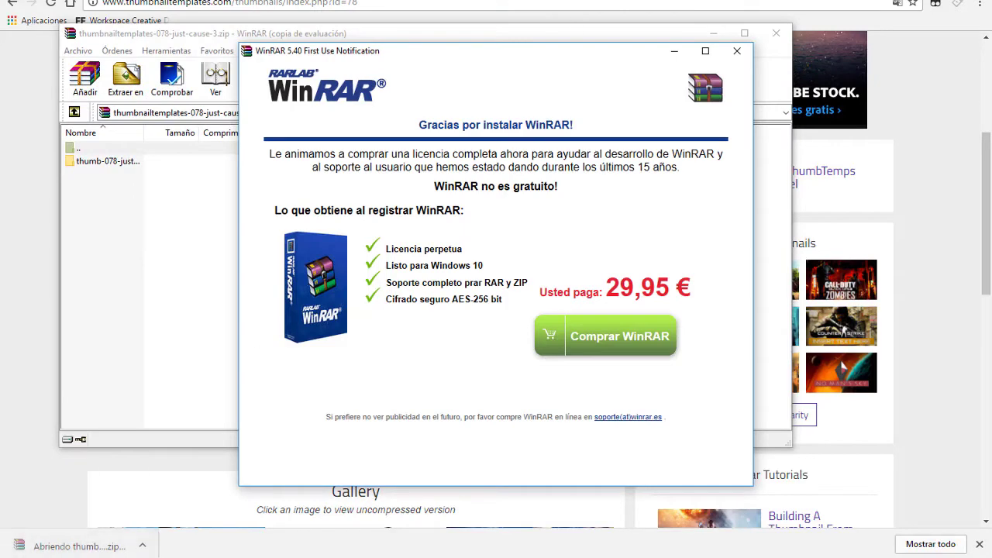
click(736, 51)
click(330, 78)
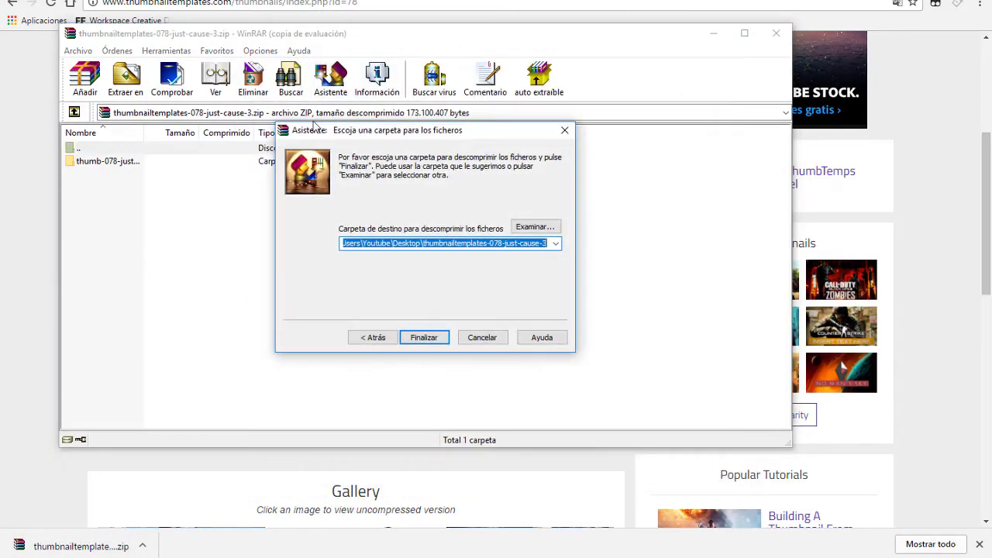
click(420, 339)
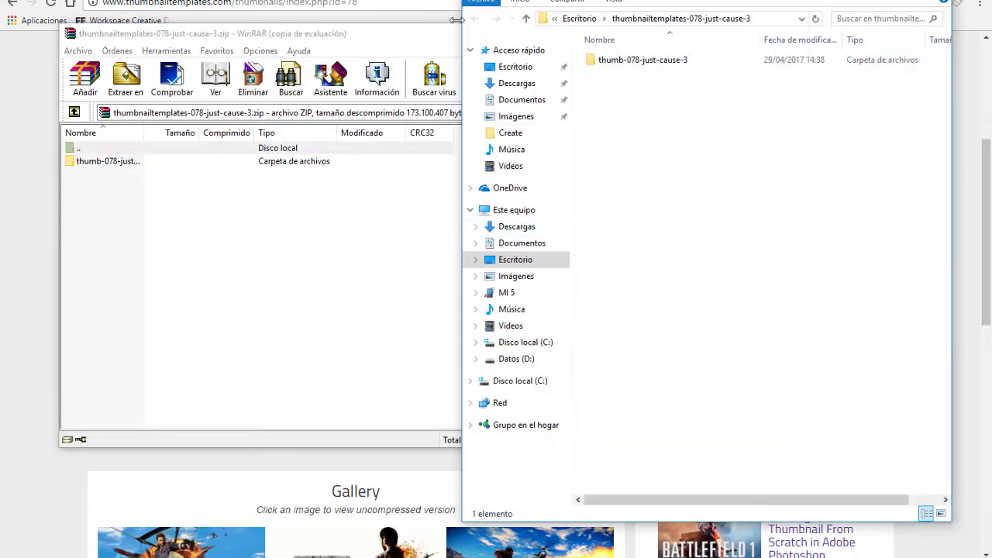
click(433, 38)
click(775, 29)
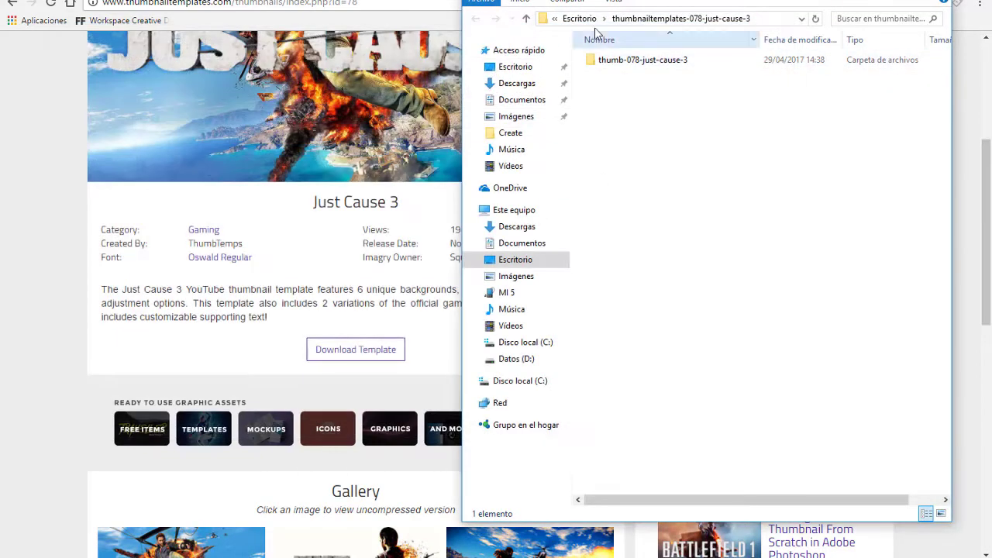
key(super+Up)
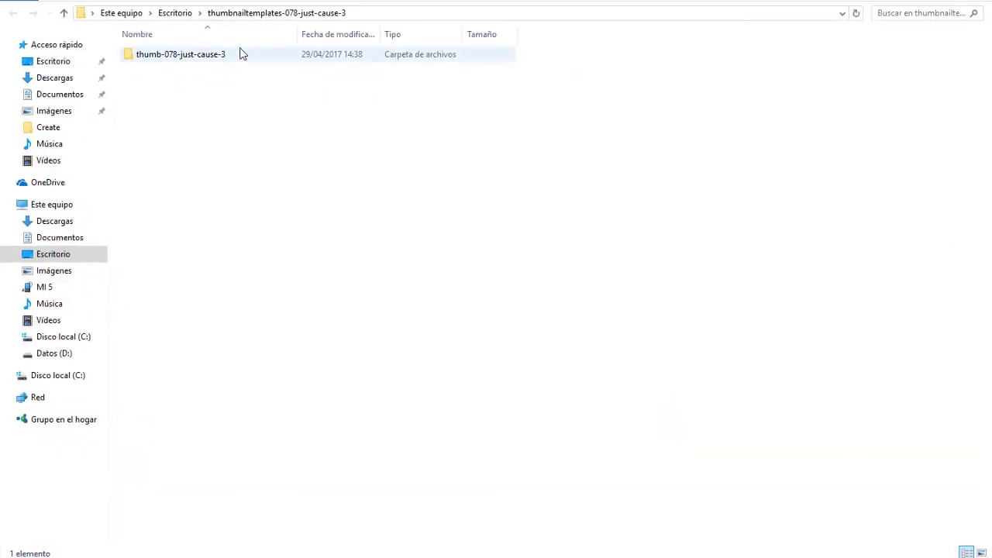
- Open thumb-078-just-cause-3 and select the seven preview images in its Thumbnails folder
double_click(222, 51)
double_click(217, 55)
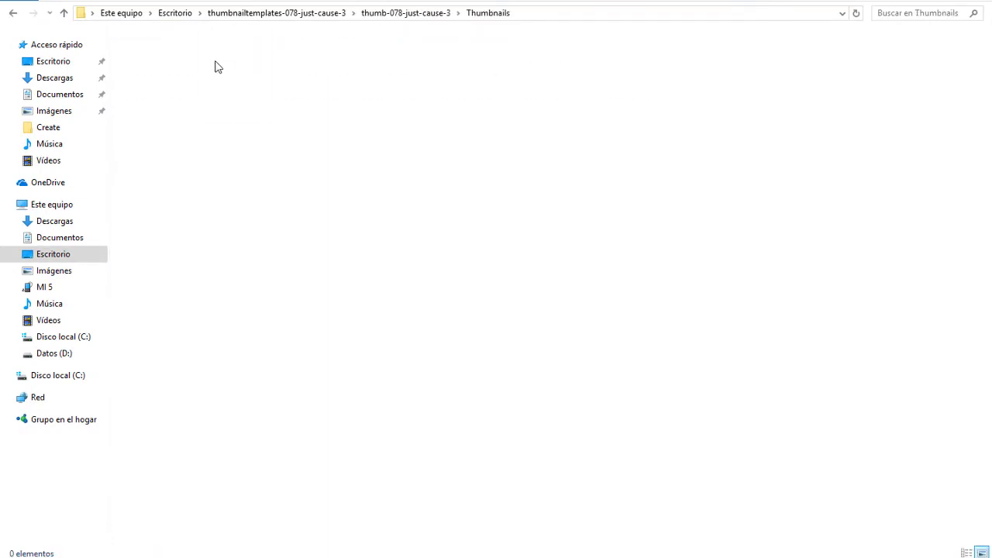
mouse_move(145, 138)
mouse_down()
mouse_move(265, 131)
mouse_move(669, 62)
mouse_up()
click(145, 149)
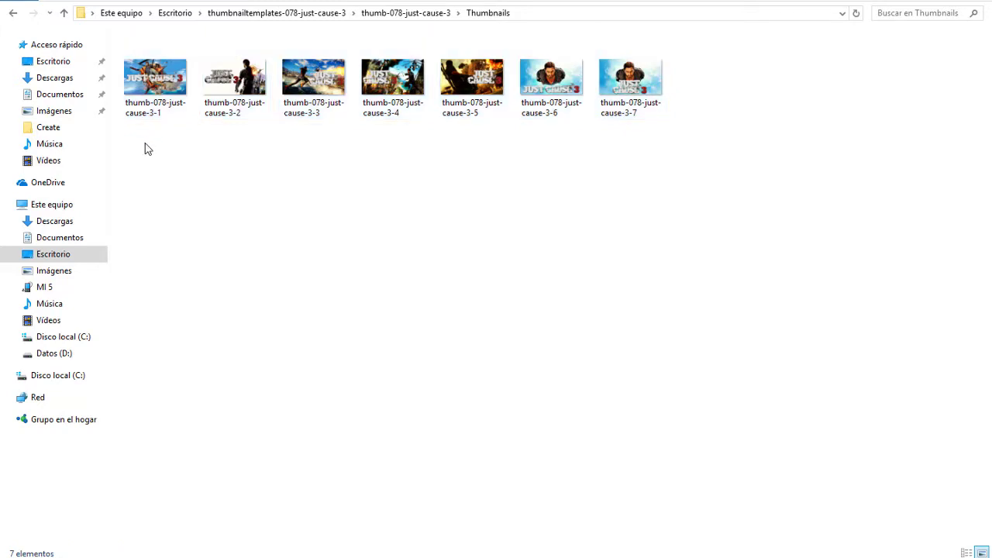
drag(747, 84, 140, 107)
- Go back up to the template folder and select thumb-078-just-cause-3.psd
click(12, 13)
click(200, 69)
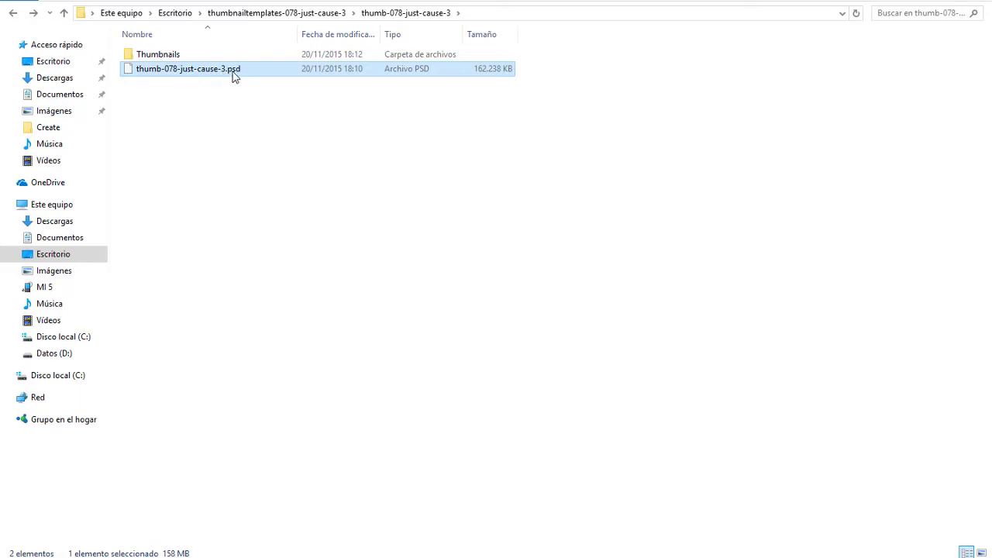
click(242, 97)
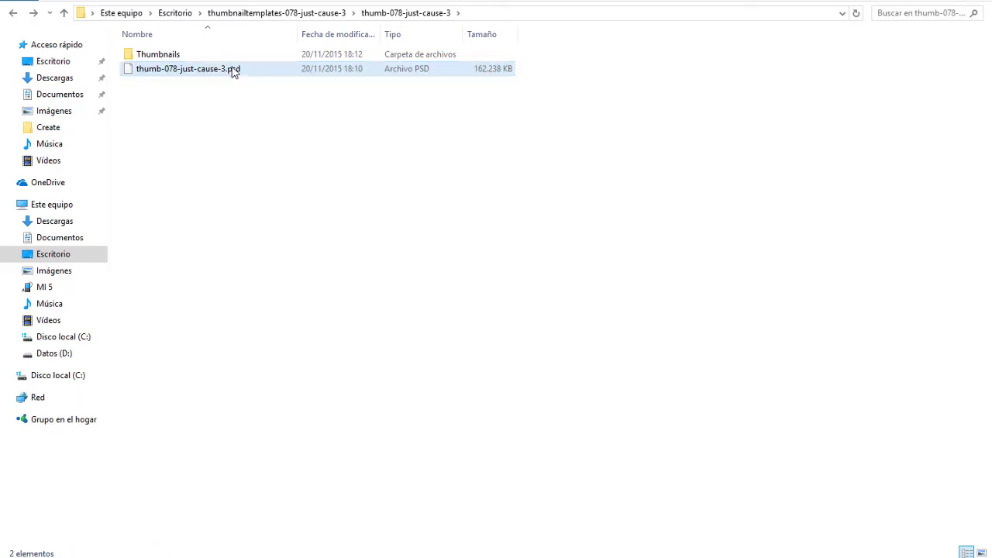
click(233, 70)
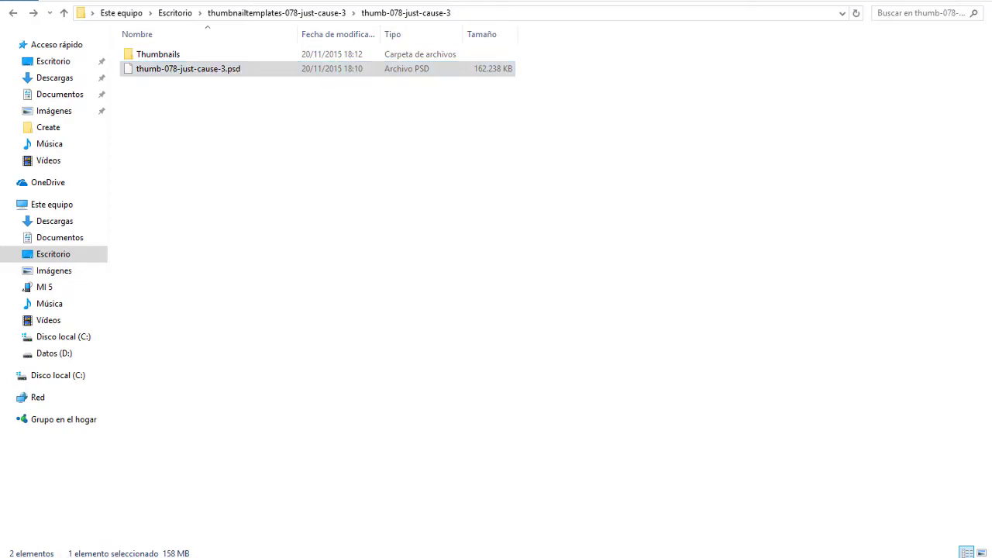
- Launch Photoshop CS6 in es_ES, open thumb-078-just-cause-3.psd and dismiss the missing-fonts warning
click(357, 241)
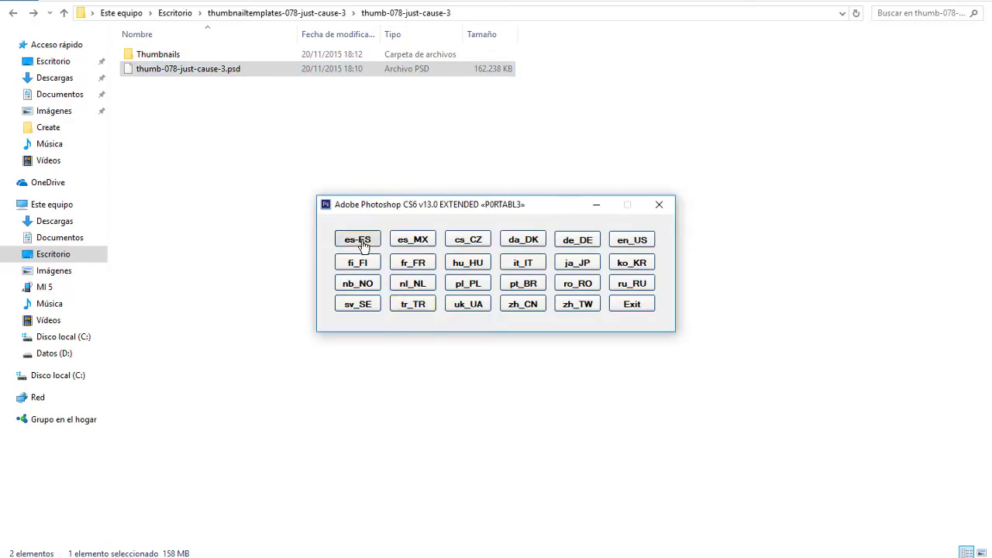
click(361, 241)
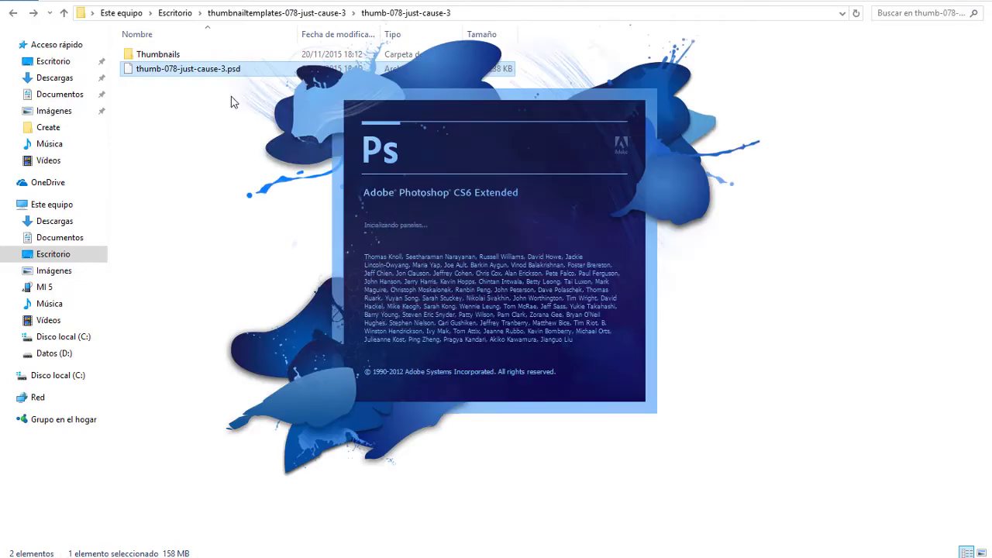
key(ctrl+o)
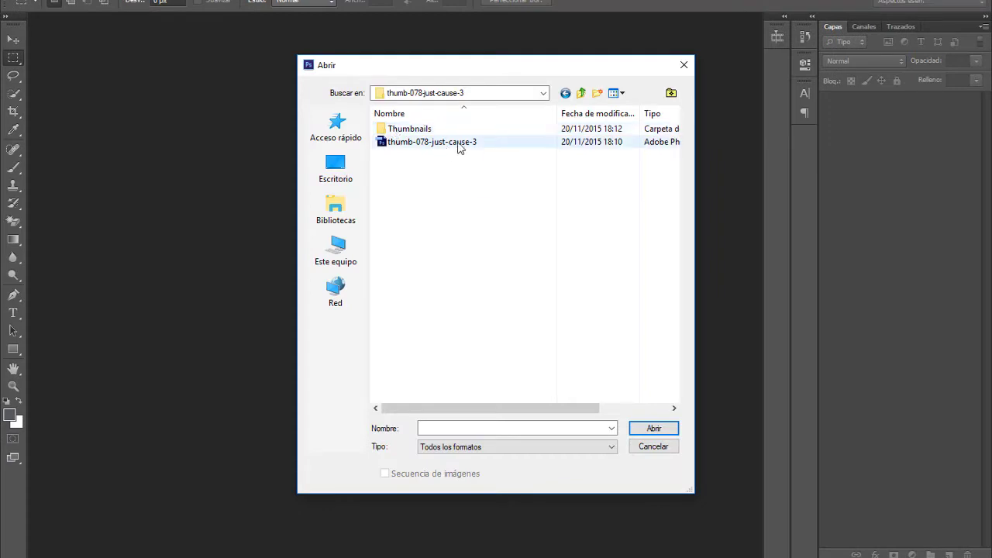
double_click(417, 142)
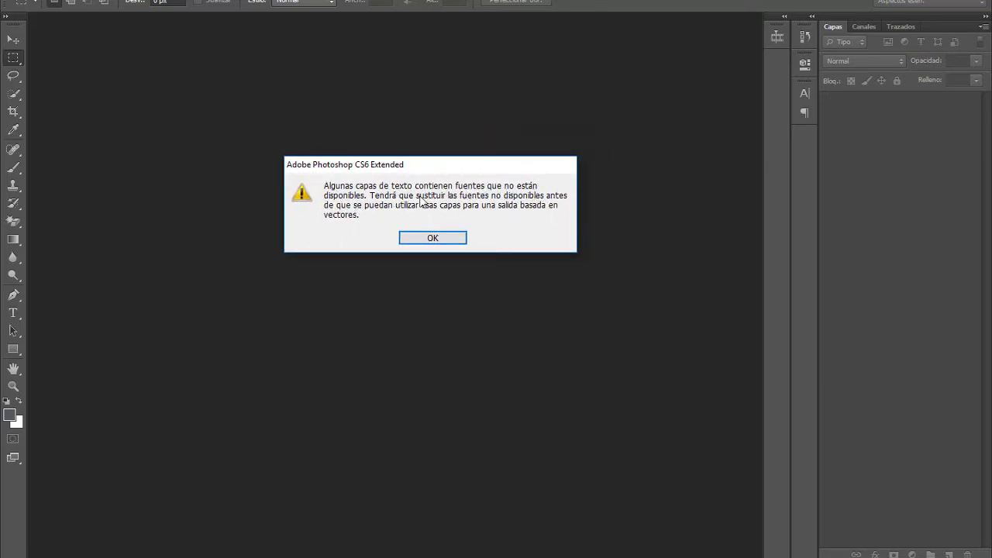
click(423, 239)
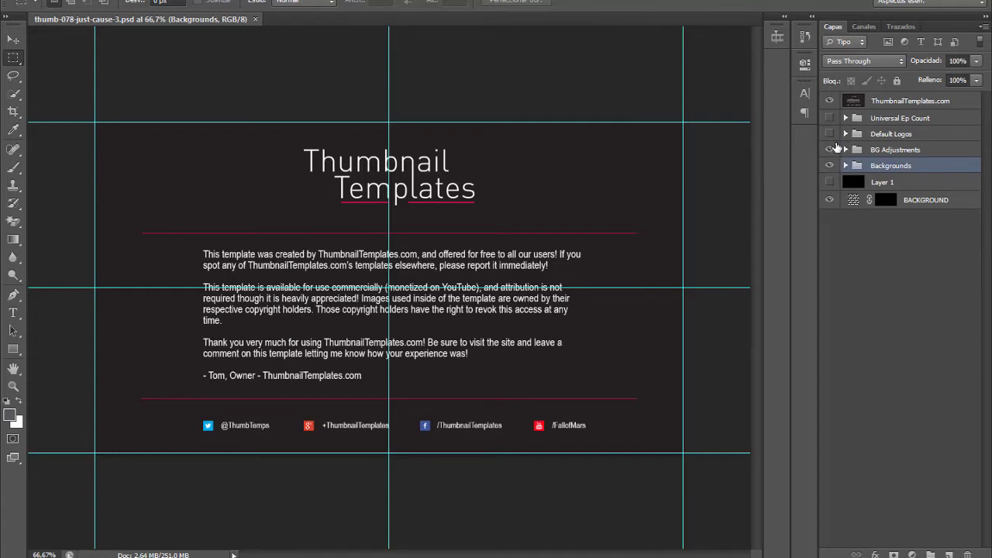
- Hide the ThumbnailTemplates.com layer, show #001 and Default Logos, and turn off BG Adjustments
click(829, 101)
click(829, 101)
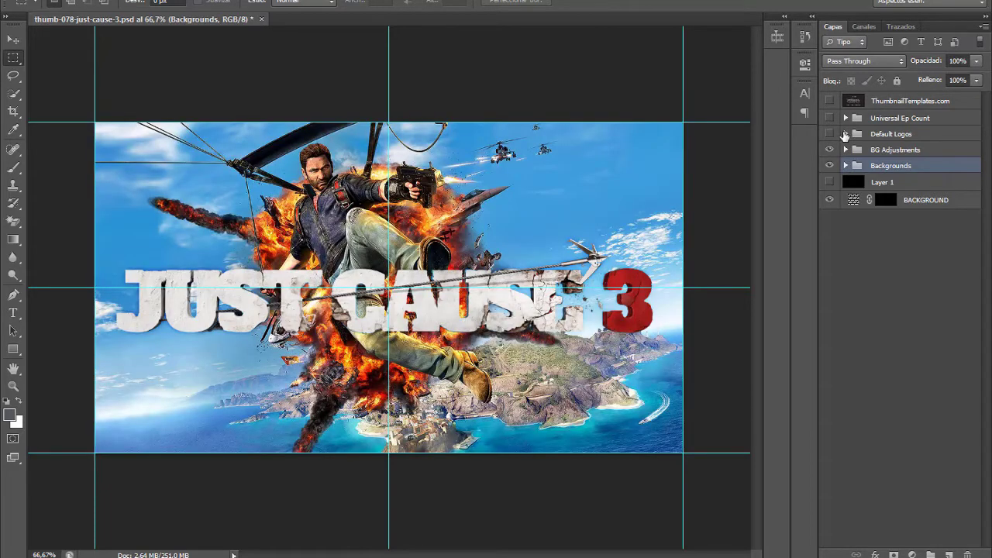
click(830, 119)
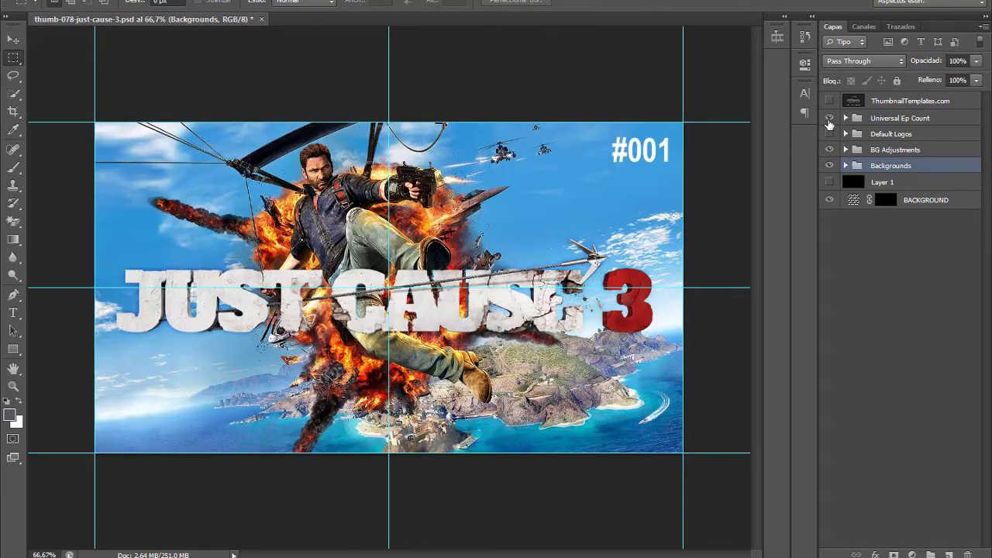
click(830, 134)
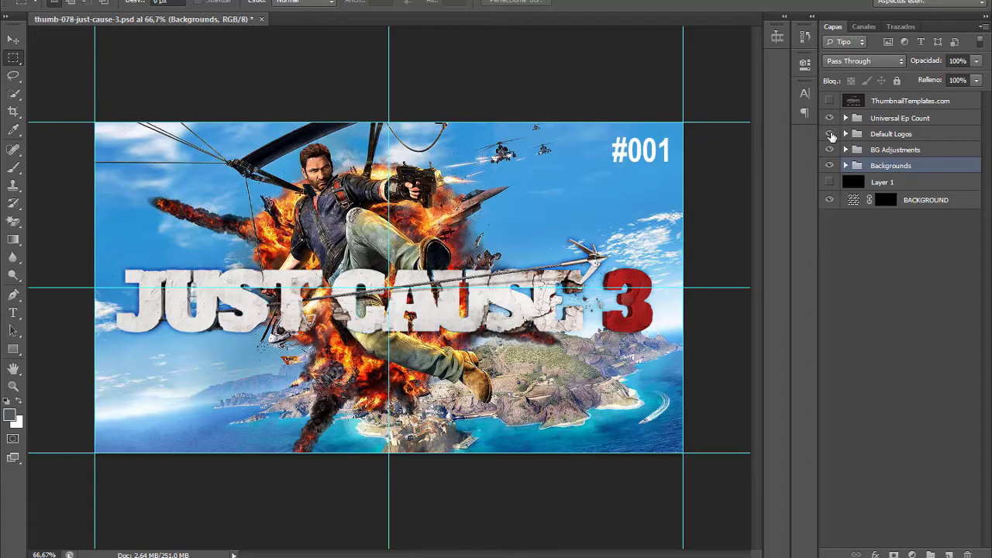
click(829, 135)
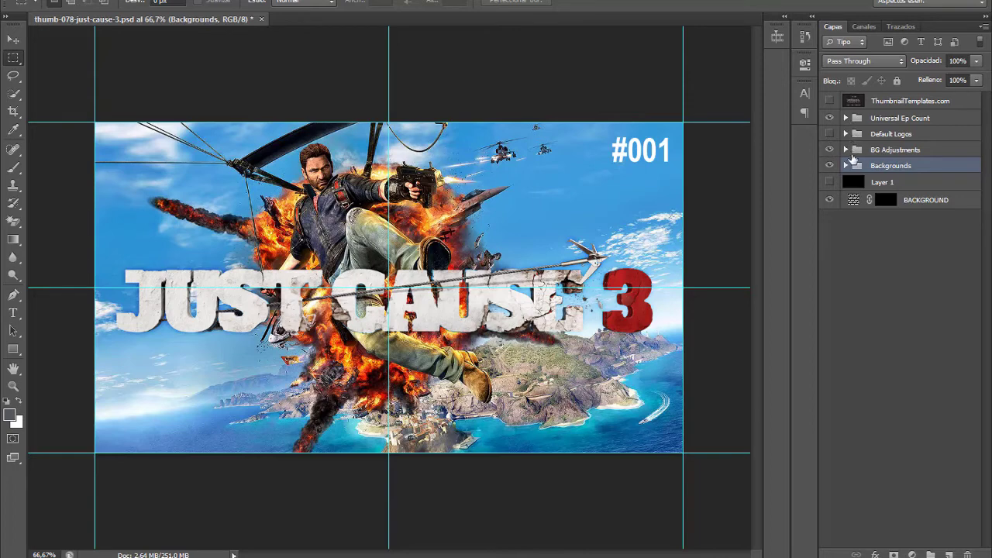
click(830, 135)
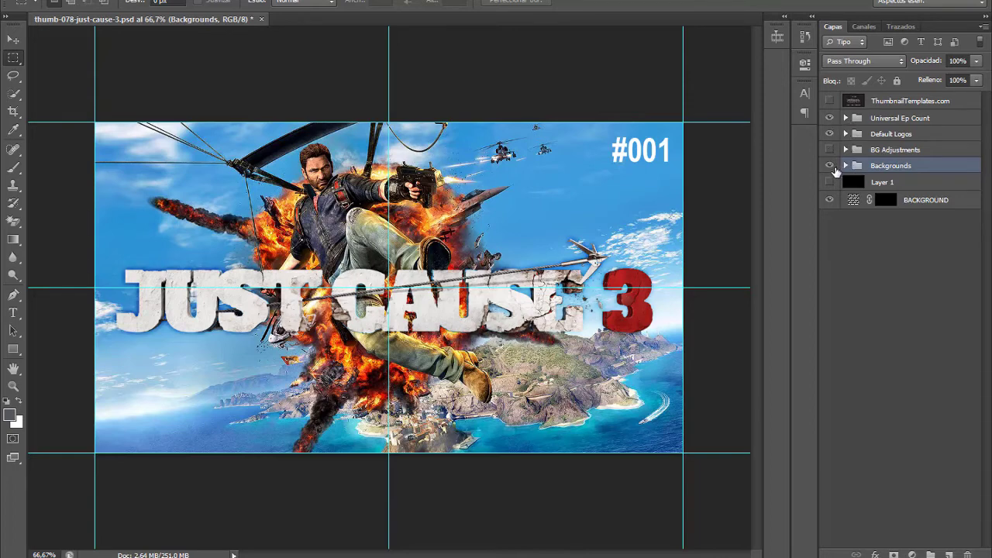
click(829, 165)
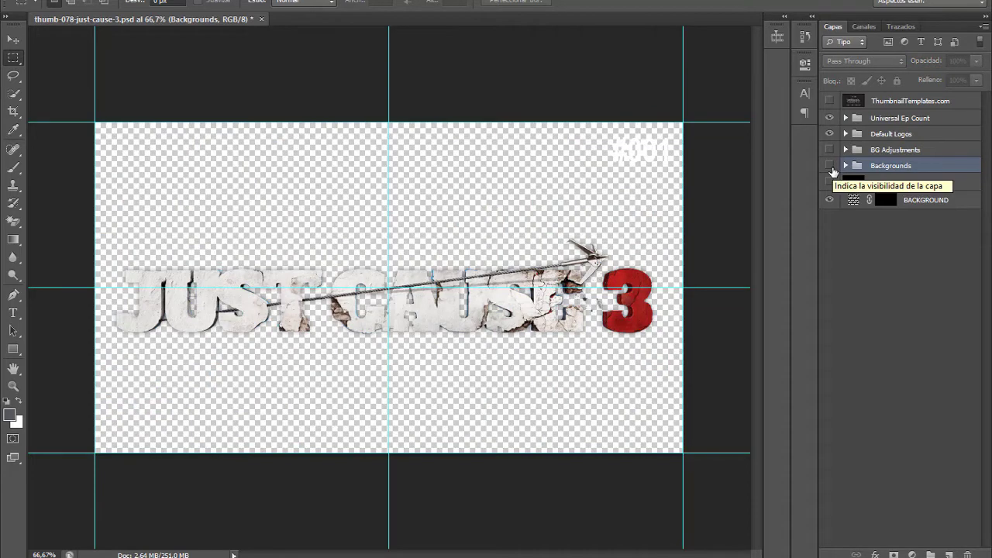
click(830, 165)
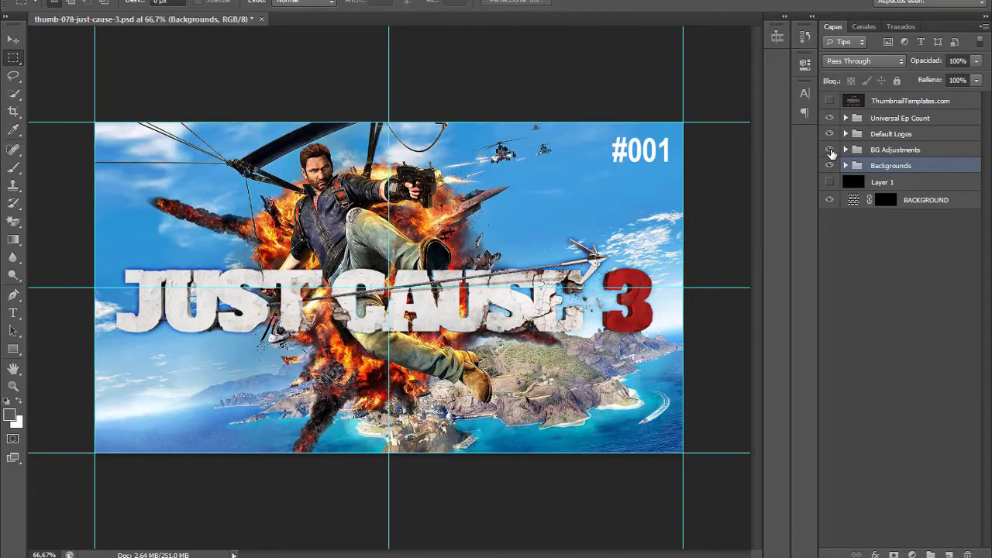
click(829, 150)
- Expand Universal Ep Count and toggle the #001 episode number off and back on
click(846, 118)
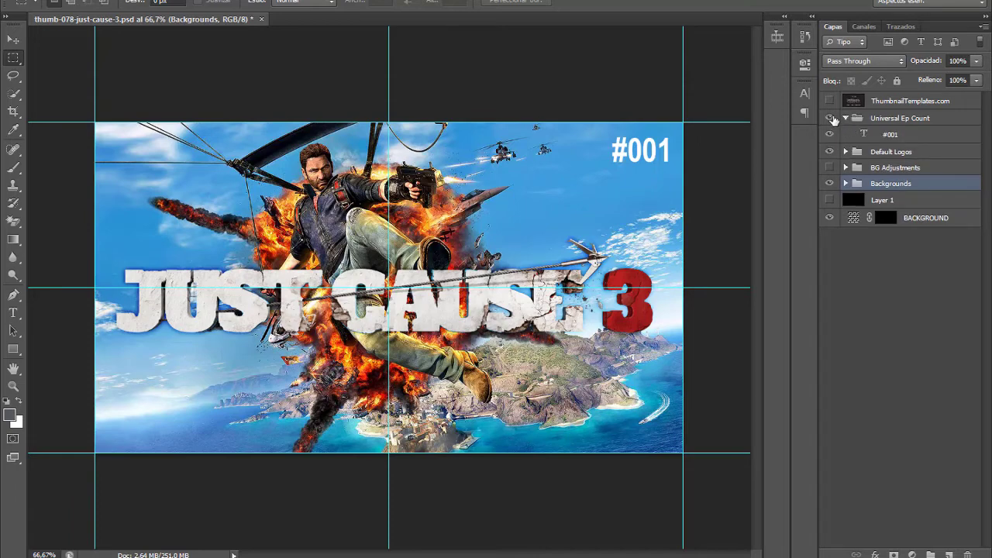
click(829, 118)
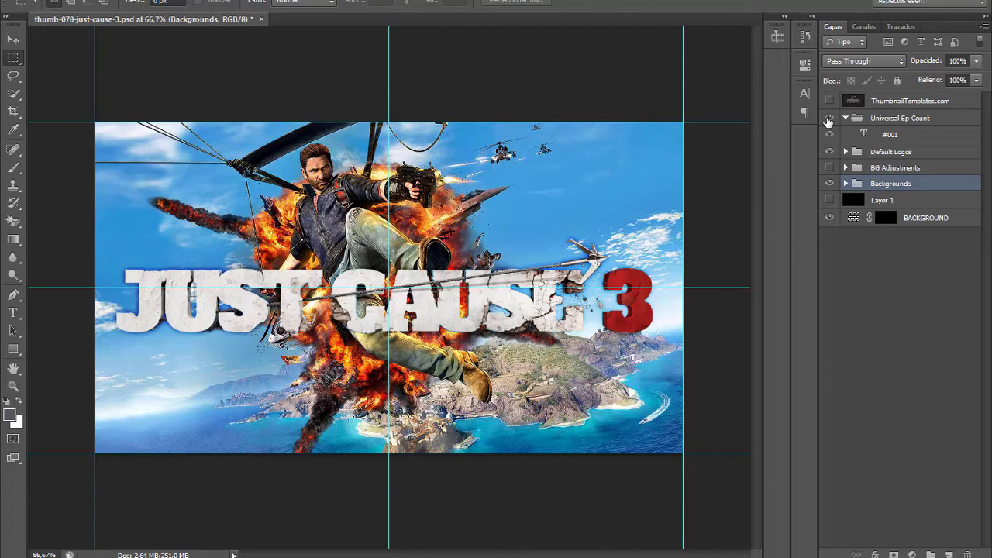
click(829, 118)
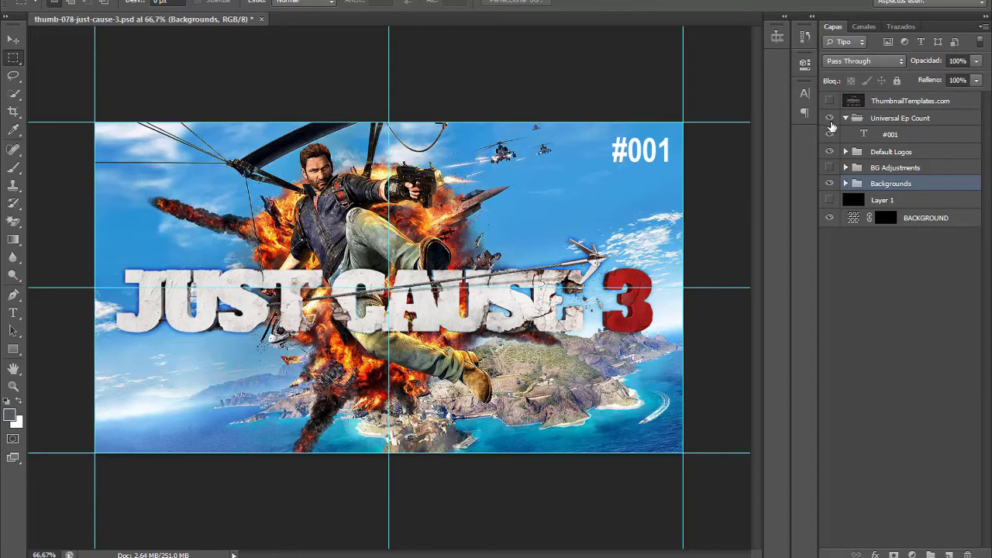
click(846, 119)
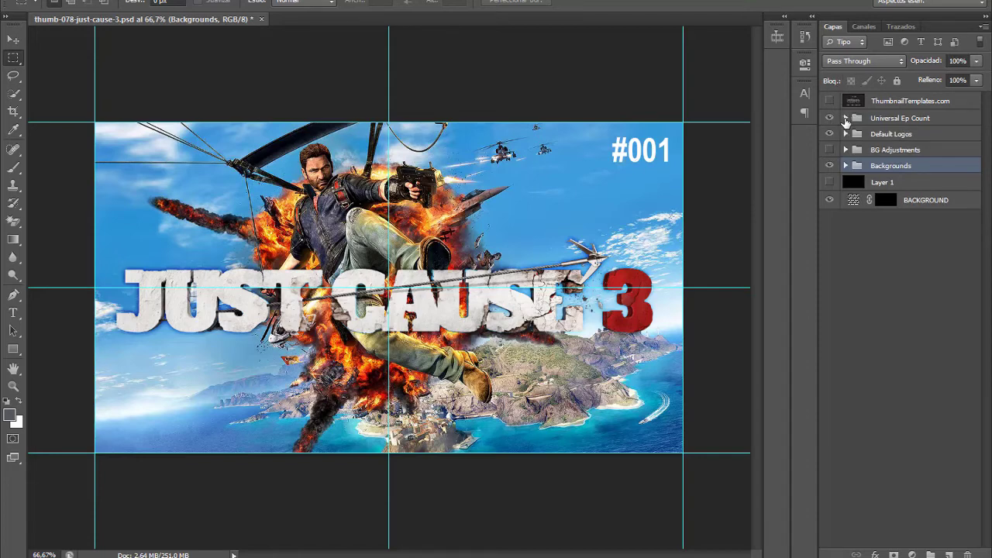
click(846, 118)
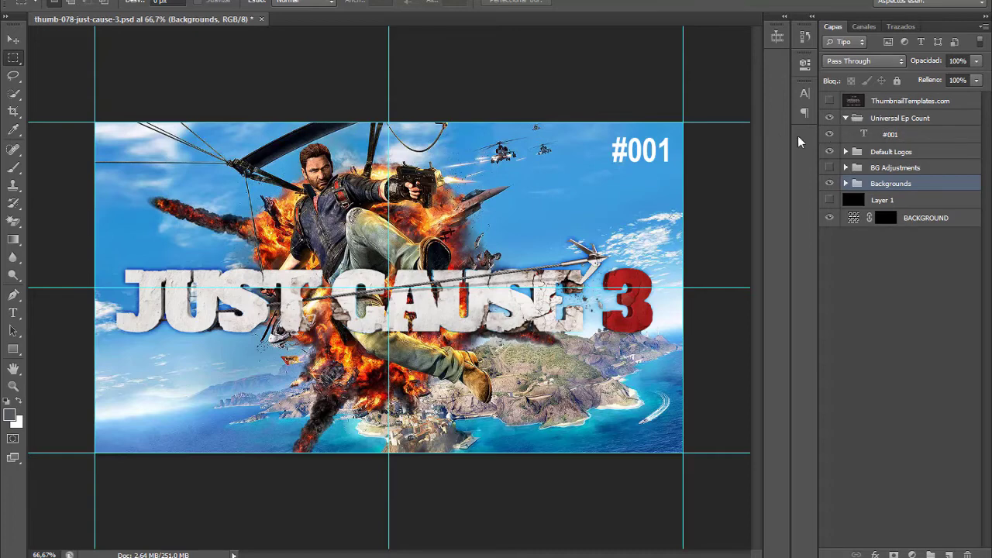
- Inspect the Logo Overlay group inside Default Logos, toggling its logo copy layer
click(845, 152)
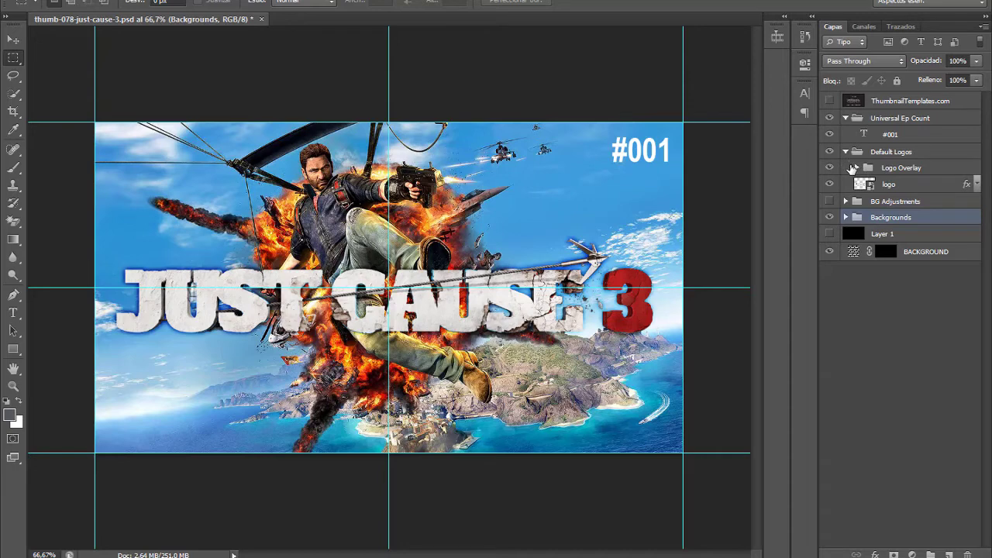
click(852, 169)
click(857, 168)
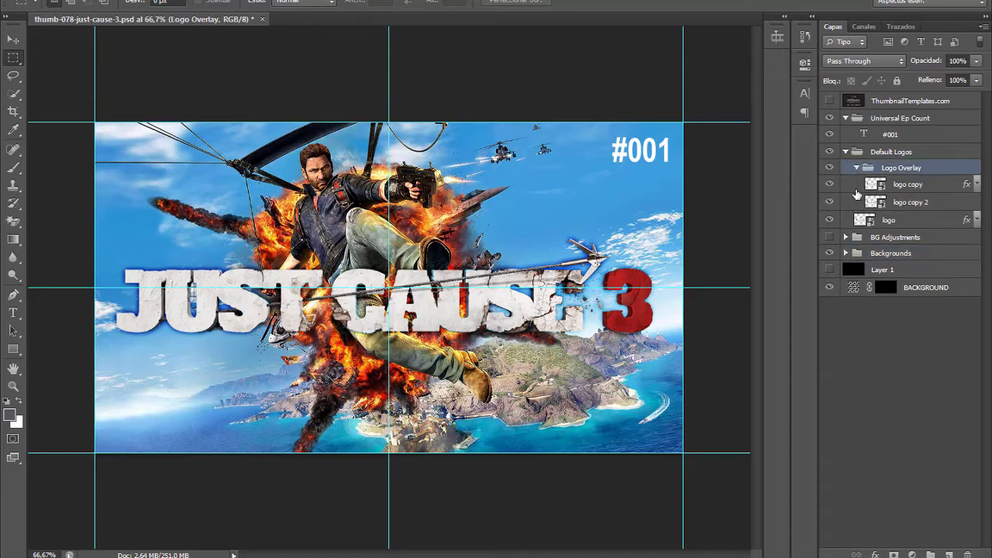
click(831, 185)
click(829, 185)
click(856, 167)
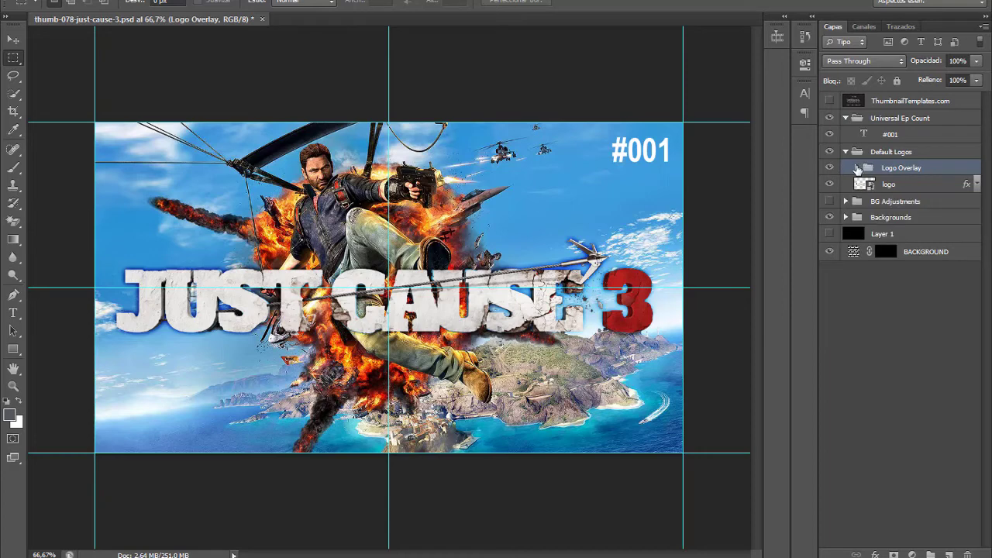
click(846, 152)
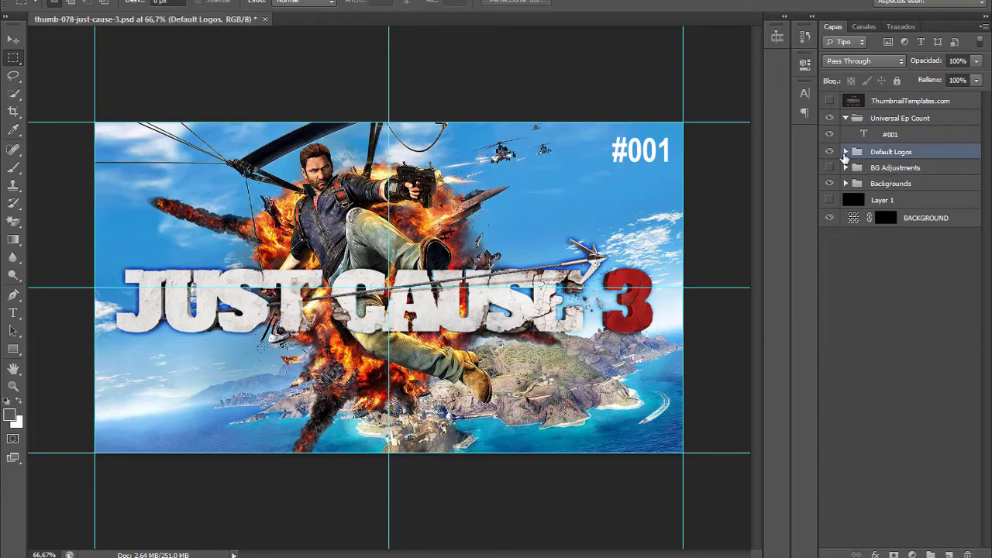
- Toggle the Default Logos group repeatedly to compare, leaving it visible
click(829, 153)
click(829, 152)
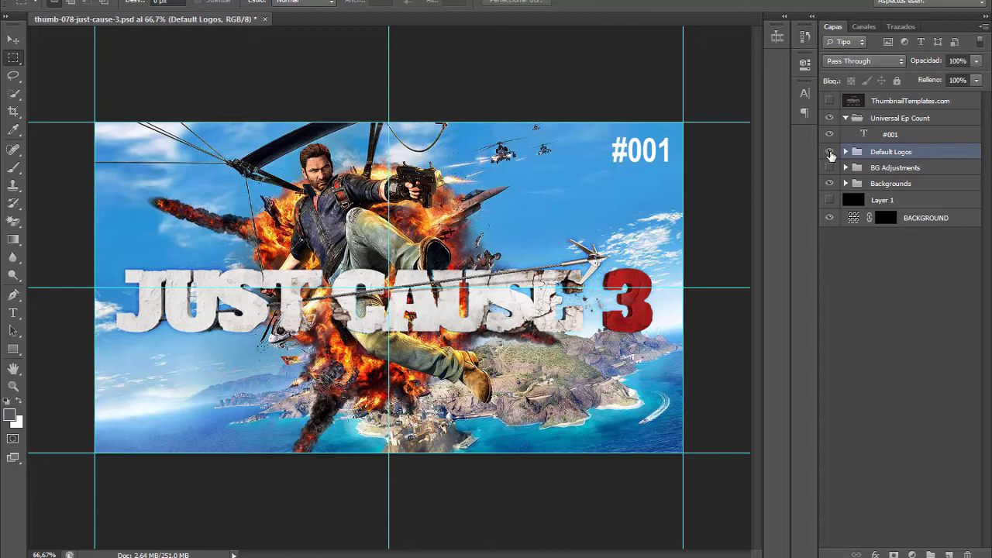
click(830, 152)
click(830, 152)
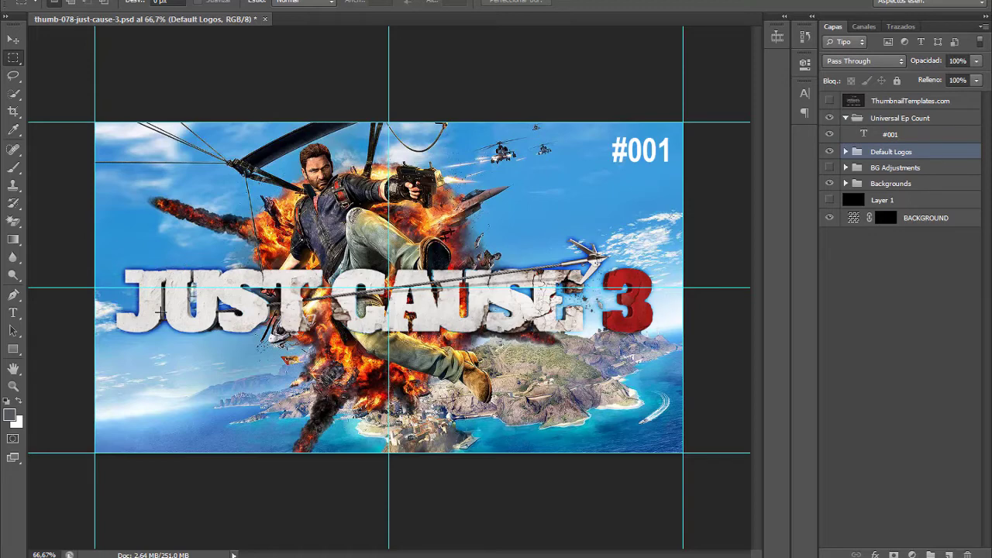
click(829, 152)
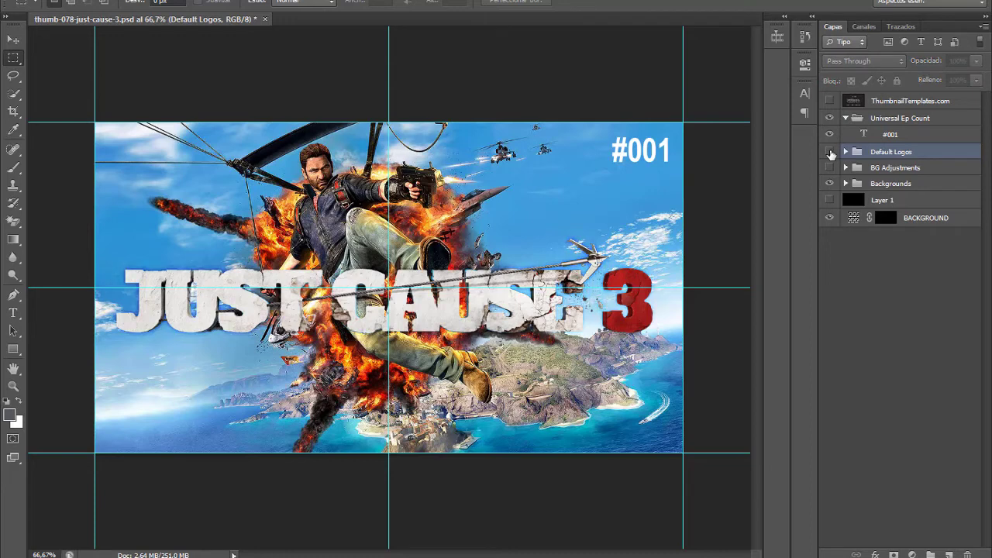
click(830, 152)
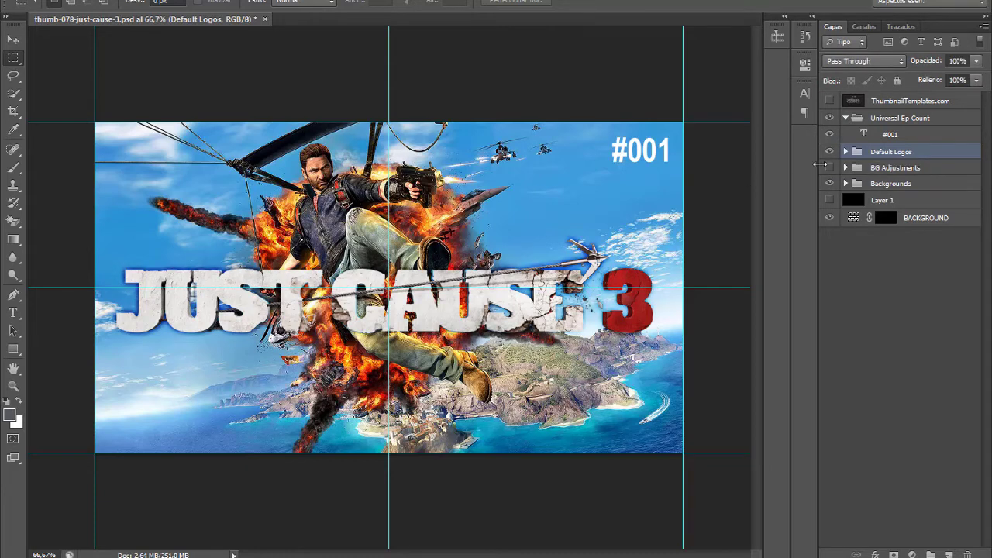
- Preview Black & White then revert it, and enable the Black Radial Border in BG Adjustments
click(845, 168)
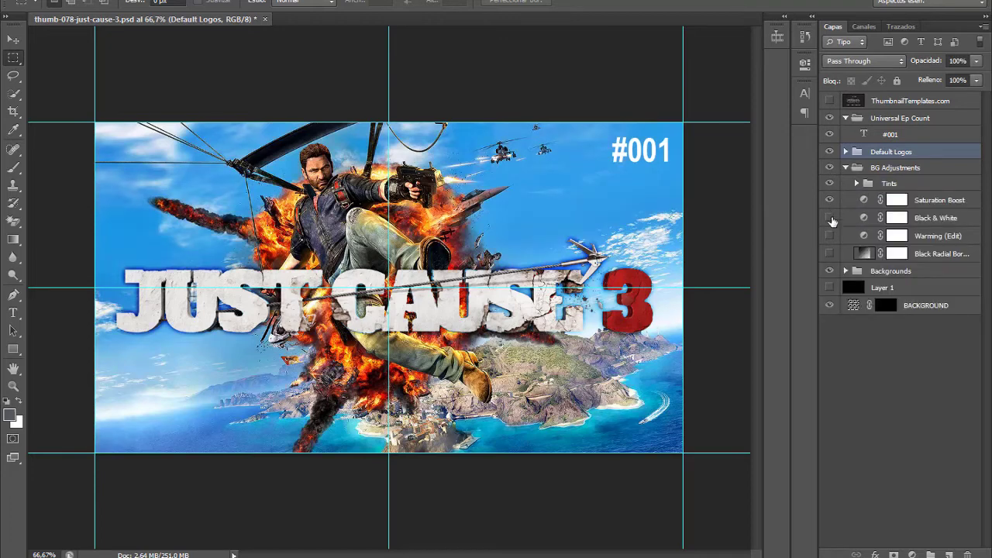
click(830, 220)
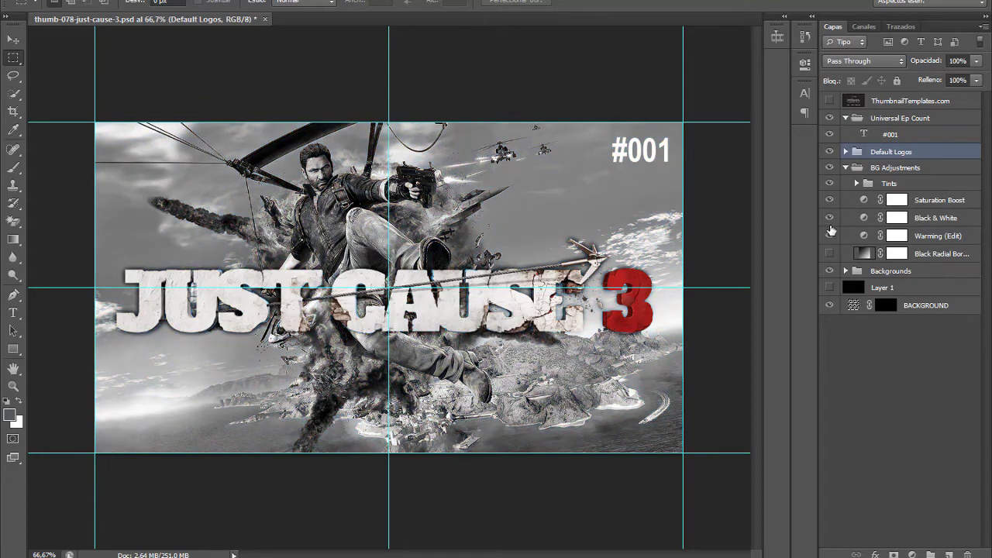
click(830, 220)
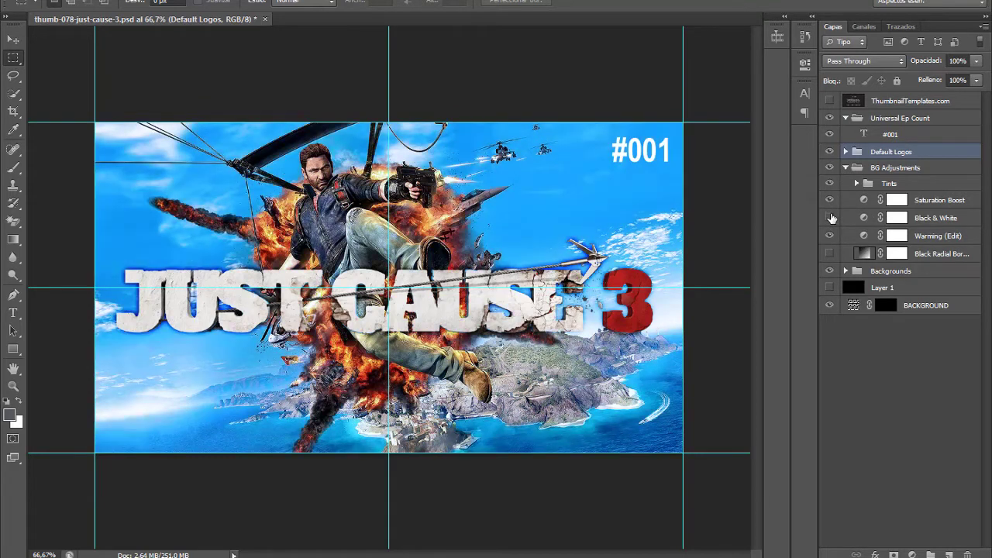
click(830, 254)
click(830, 255)
click(830, 255)
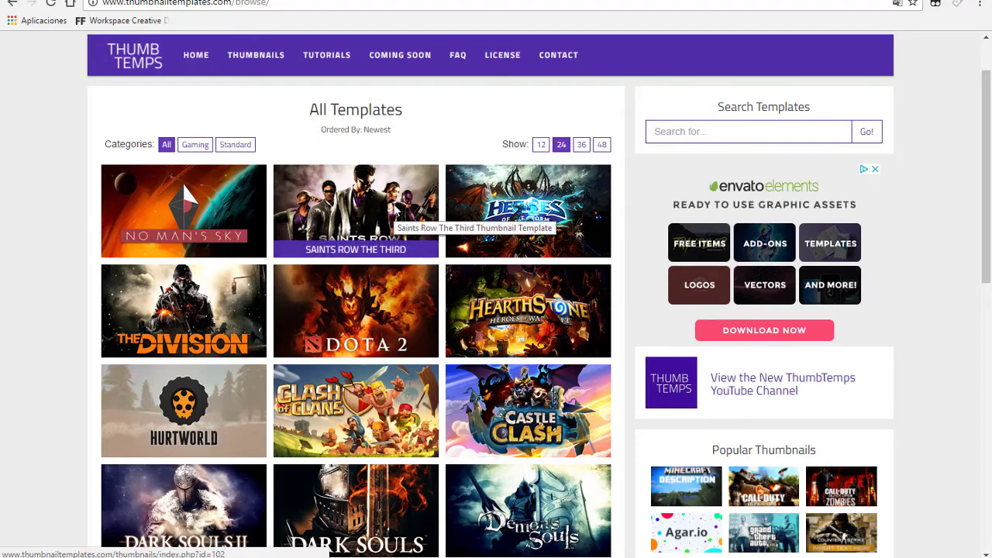
- Open The Division template page and download its zip
scroll(395, 210, down, 2)
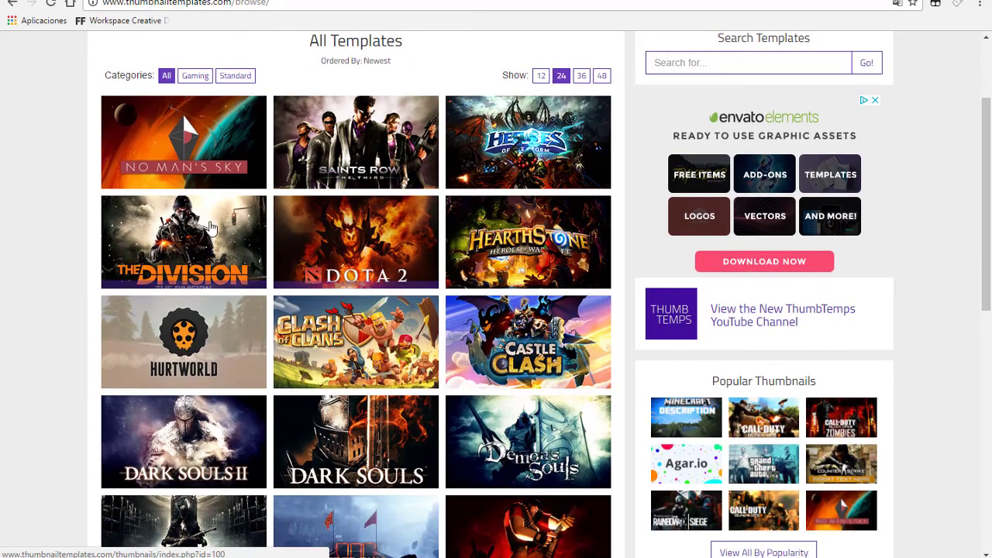
click(203, 231)
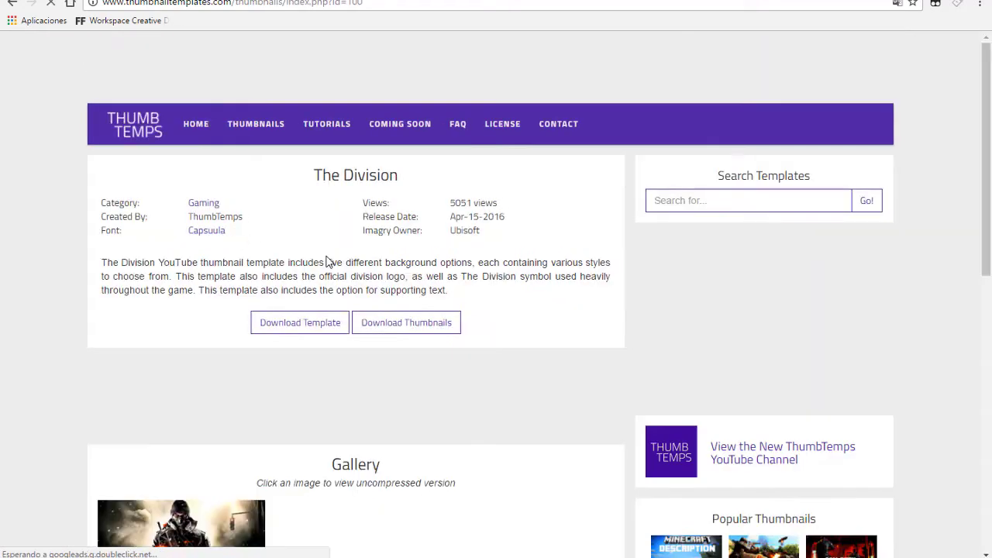
scroll(405, 348, down, 3)
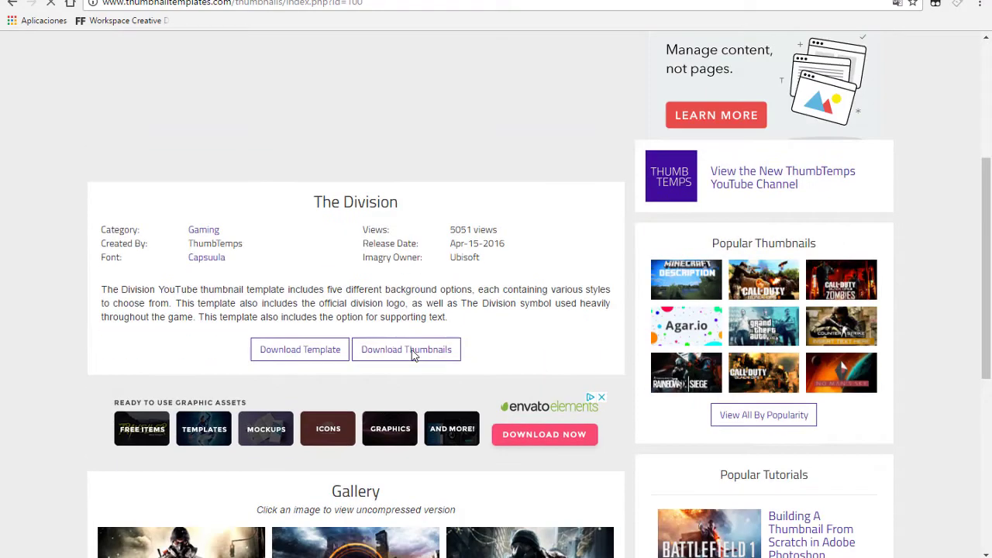
click(318, 355)
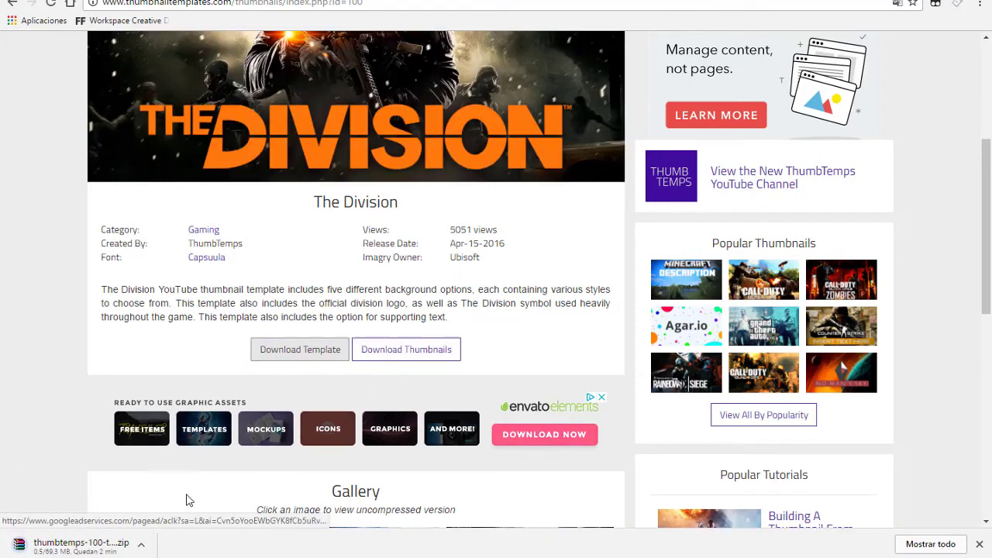
- Open The Division archive in WinRAR and extract it with the wizard
click(77, 546)
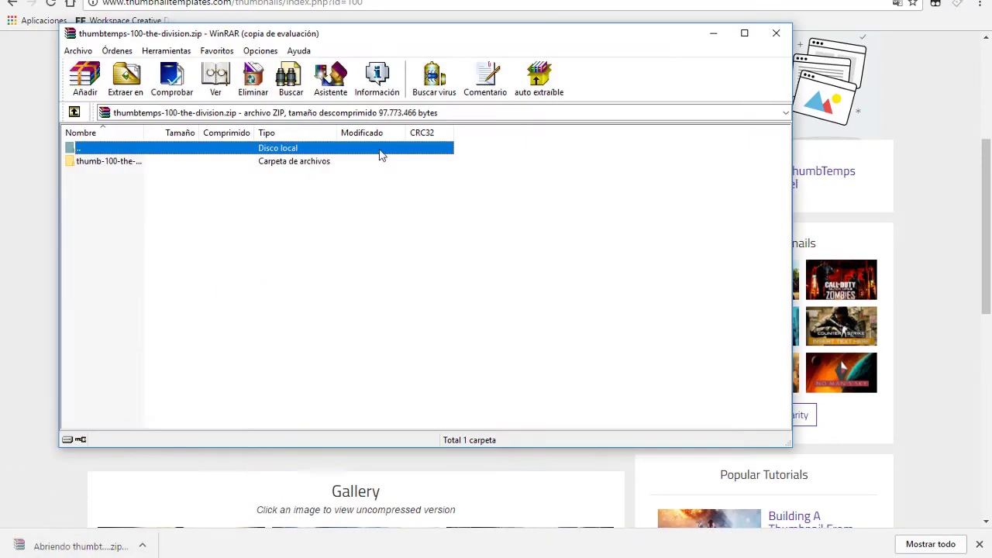
click(348, 92)
click(425, 331)
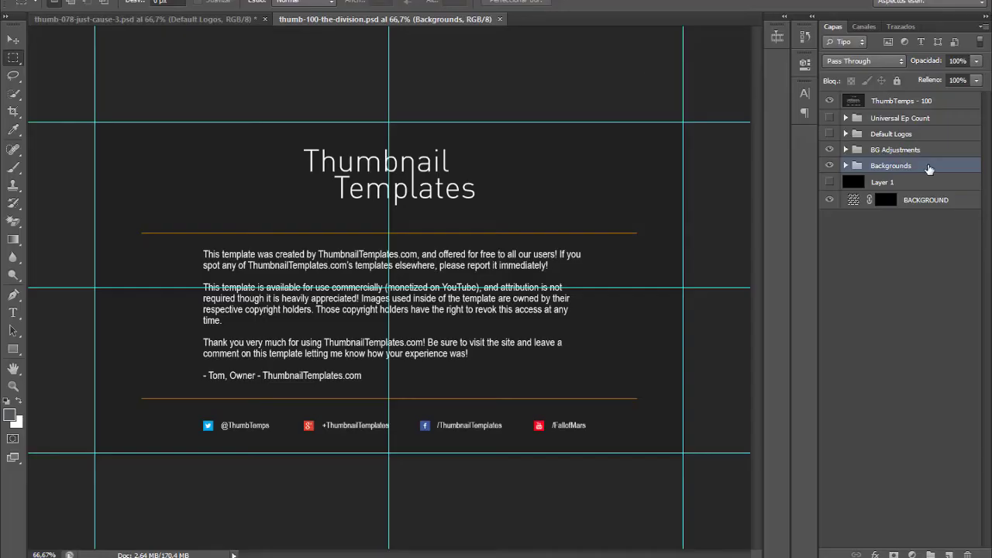
- Hide the ThumbTemps credits layer and show the #001 Universal Ep Count
click(829, 101)
click(829, 101)
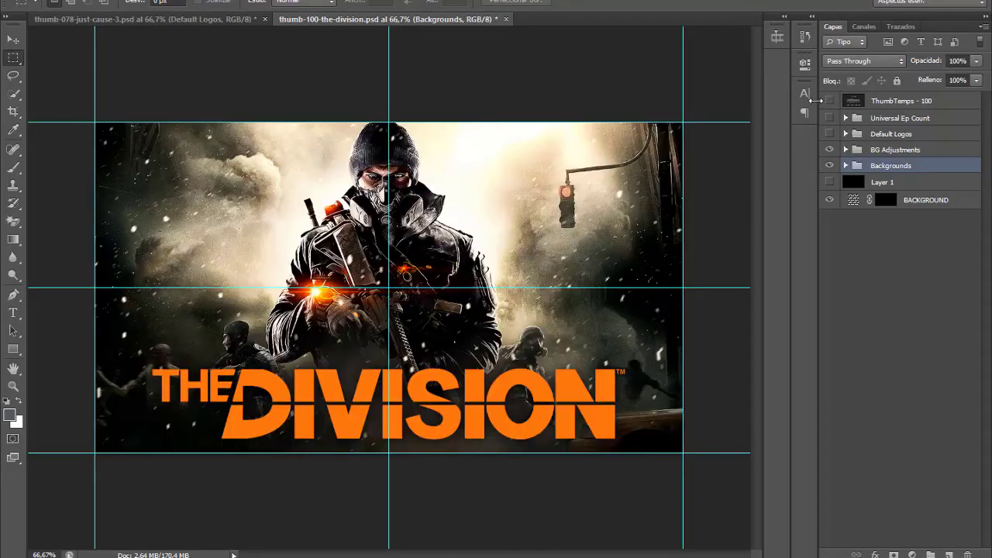
click(829, 118)
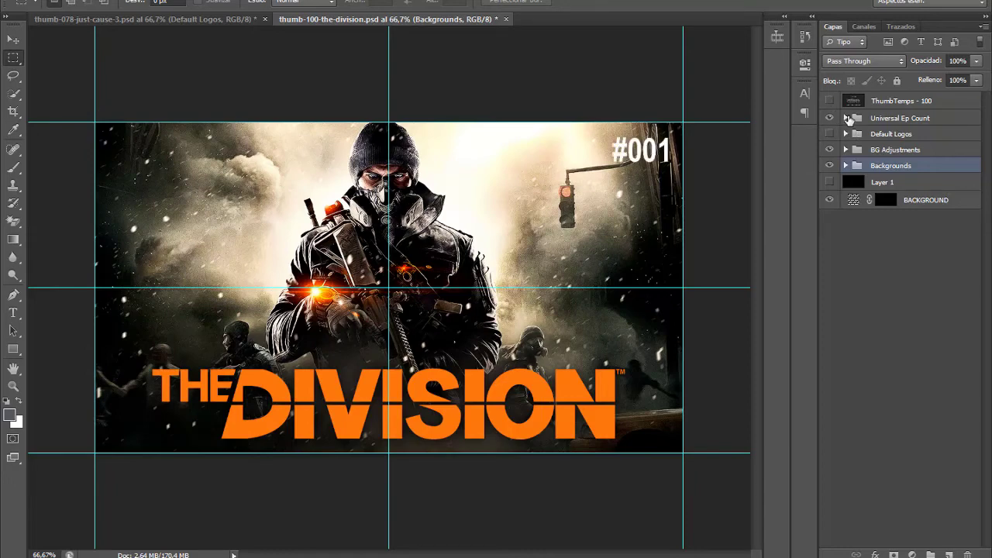
click(847, 118)
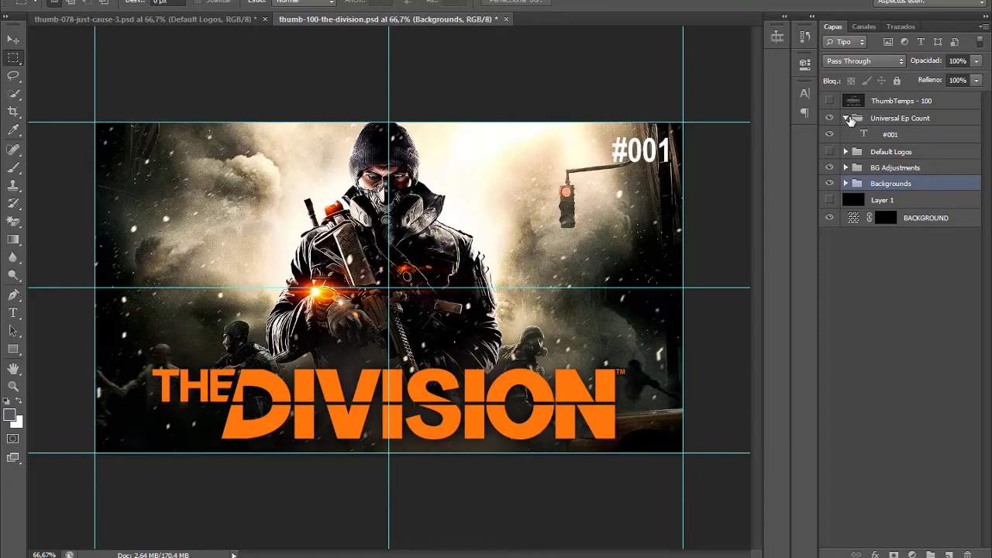
click(847, 118)
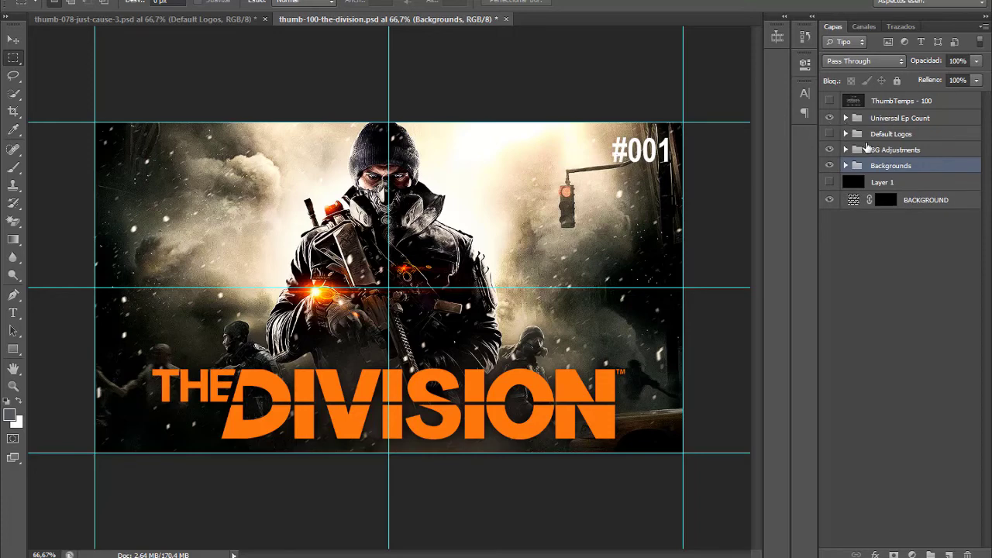
- Expand Default Logos, enable Logo - White, and toggle the group off and back on
click(846, 134)
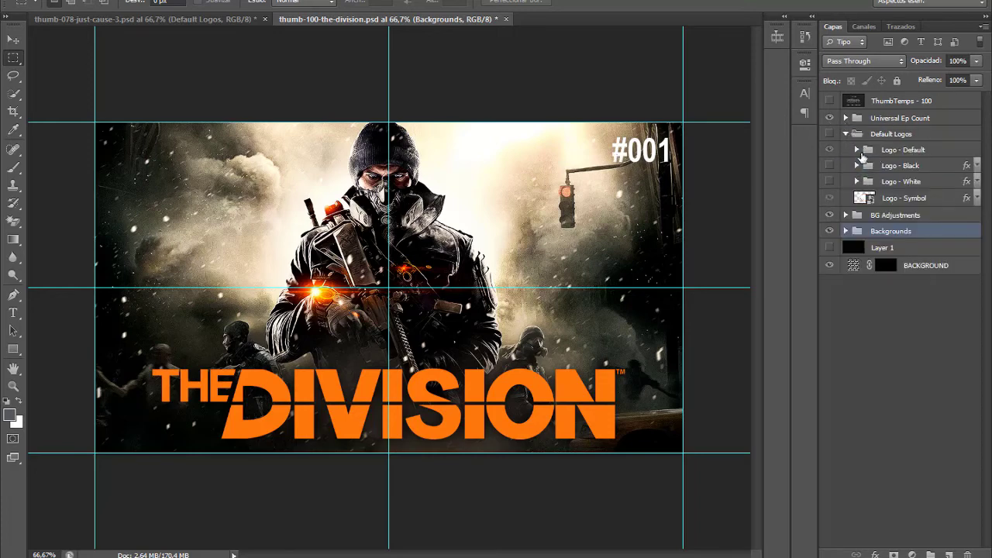
click(830, 181)
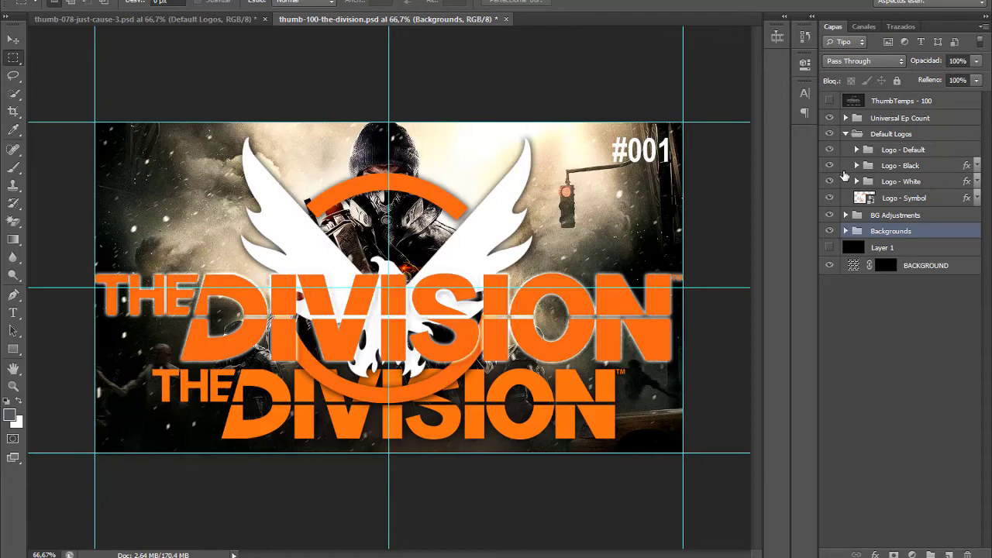
click(830, 134)
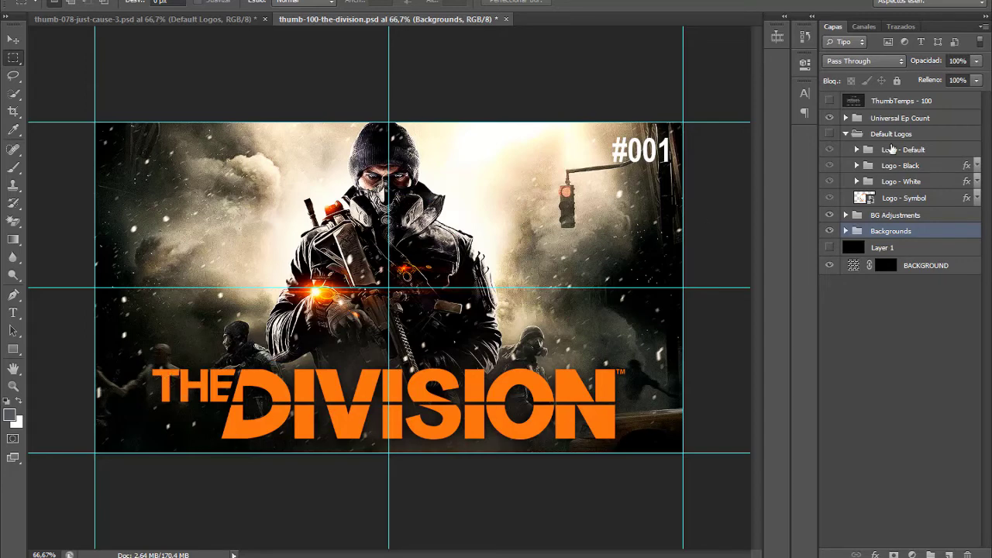
click(830, 150)
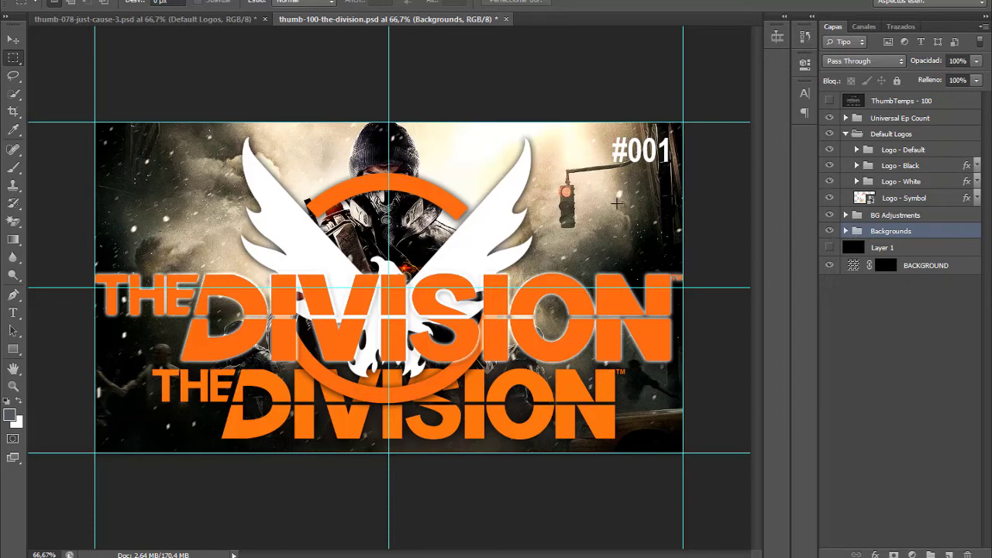
- Expand Backgrounds and hide Background 1 through 5 in turn to preview each
click(845, 231)
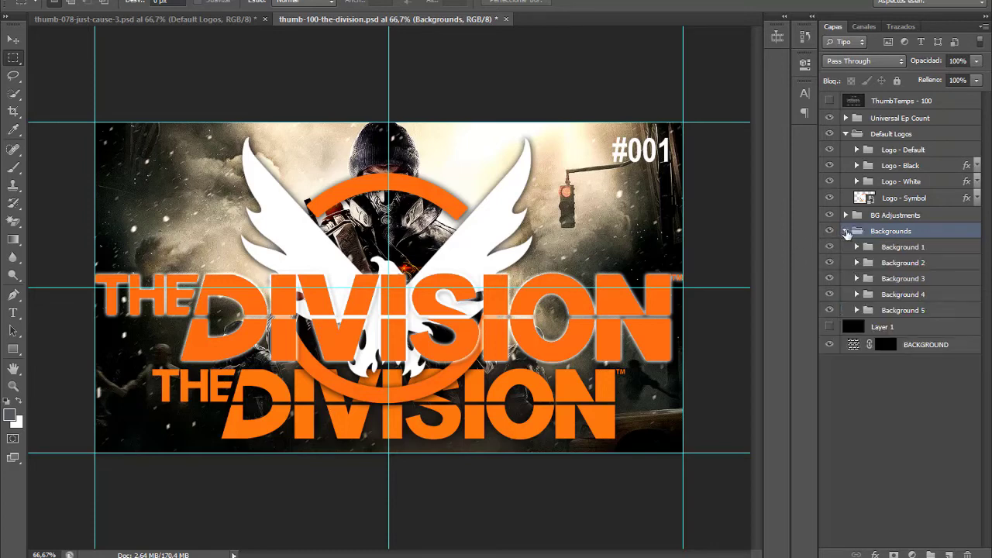
click(829, 247)
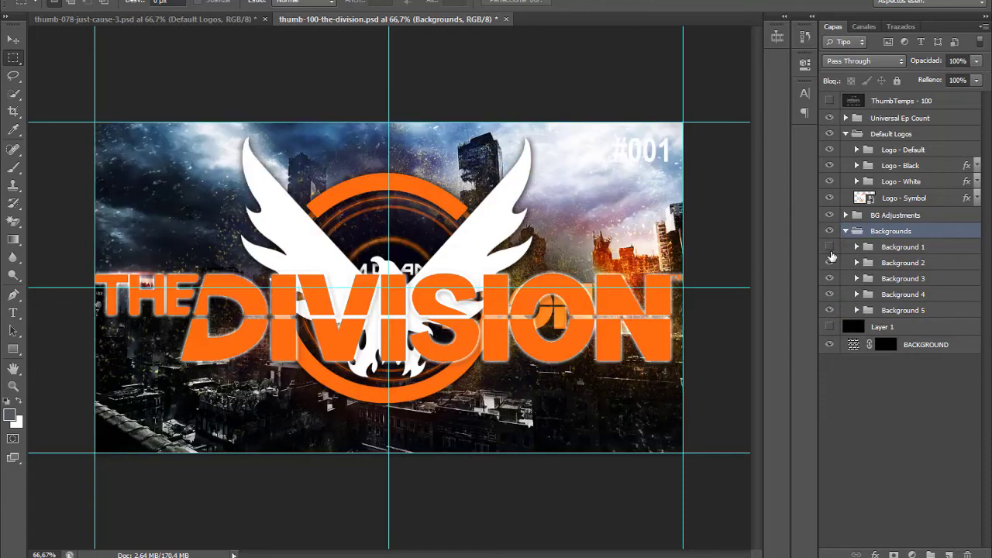
click(829, 262)
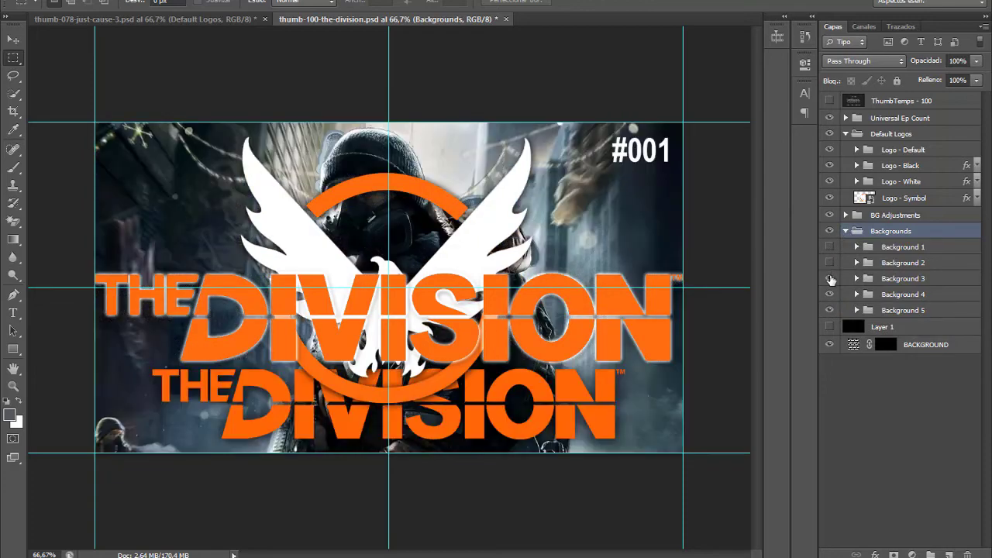
click(830, 278)
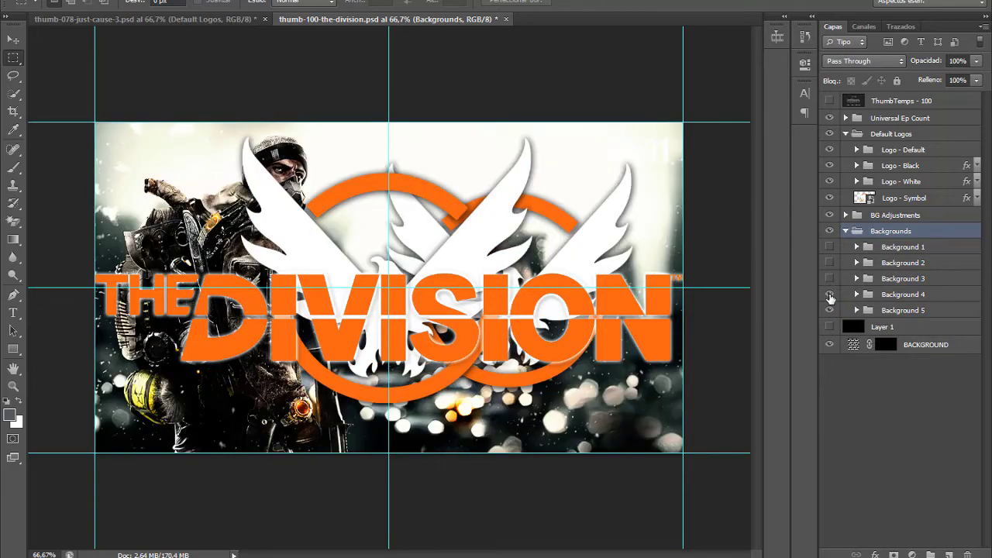
click(829, 294)
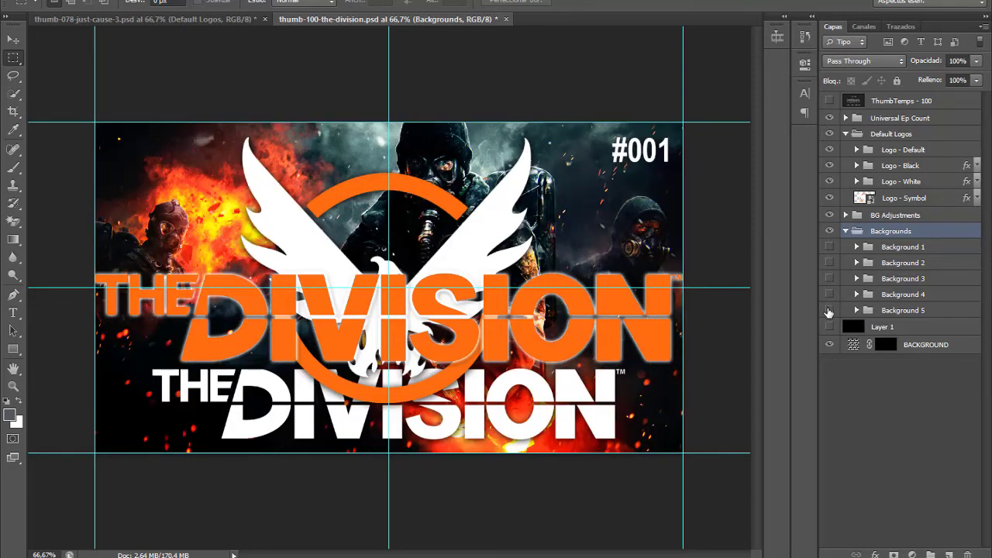
click(829, 310)
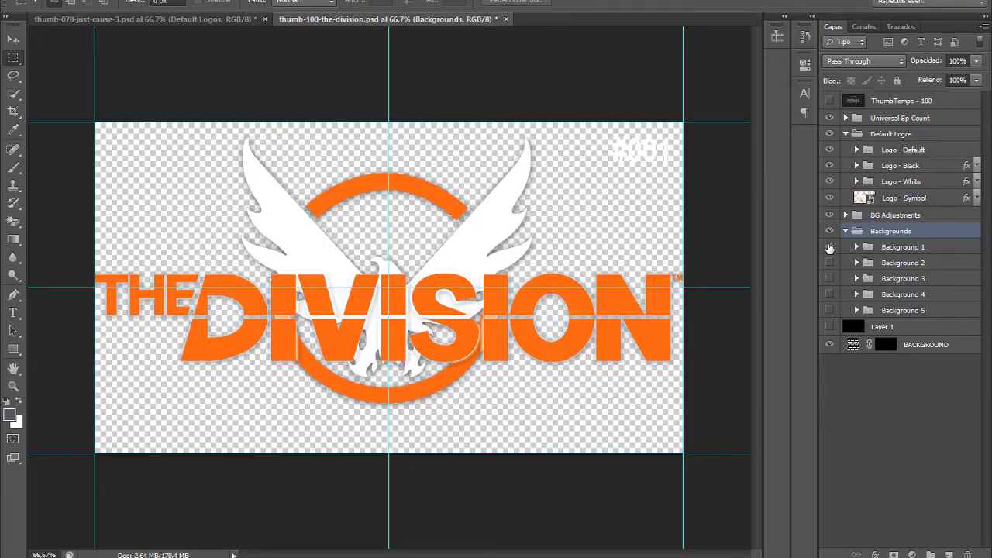
- Restore the Background 2 ruined-city image and collapse the Backgrounds group
click(829, 246)
click(829, 246)
click(829, 263)
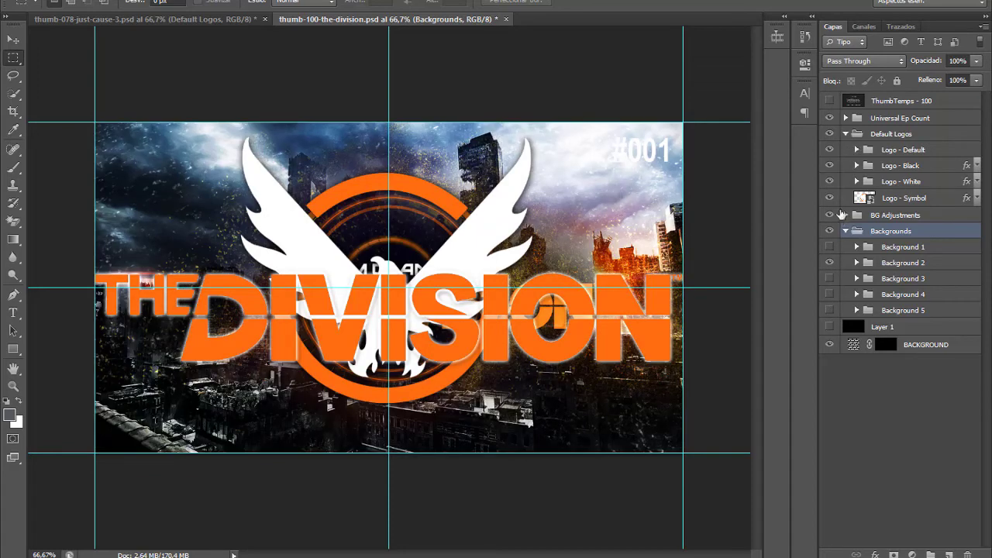
click(846, 232)
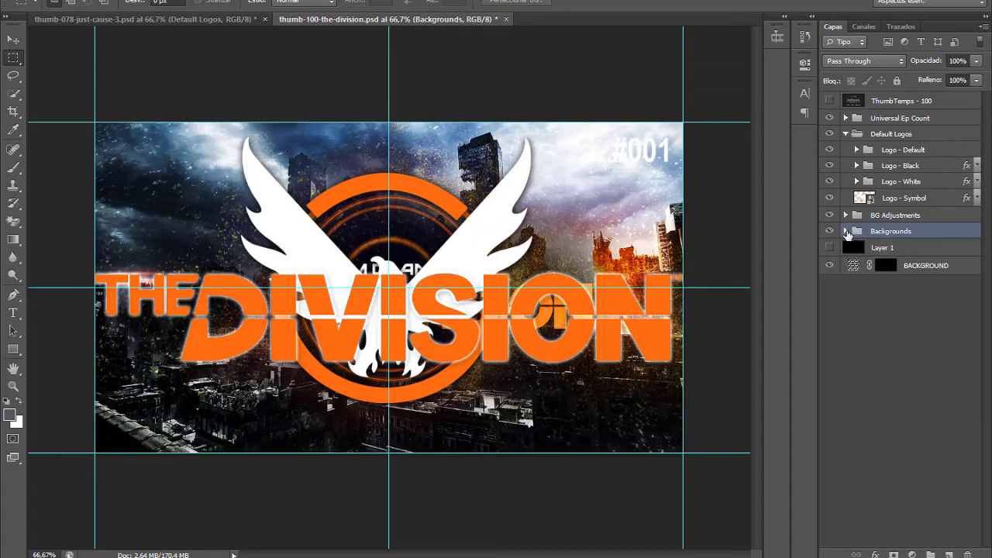
click(846, 233)
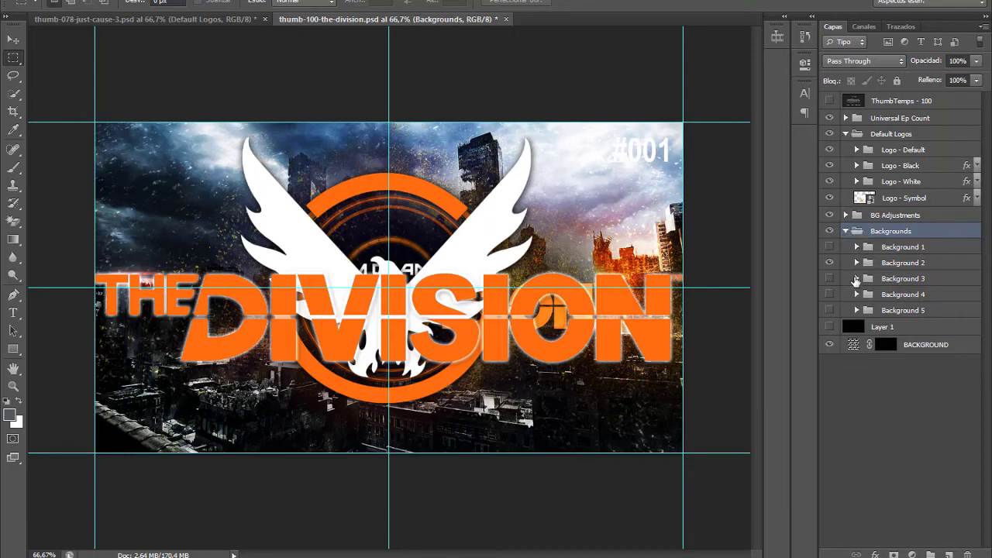
click(846, 232)
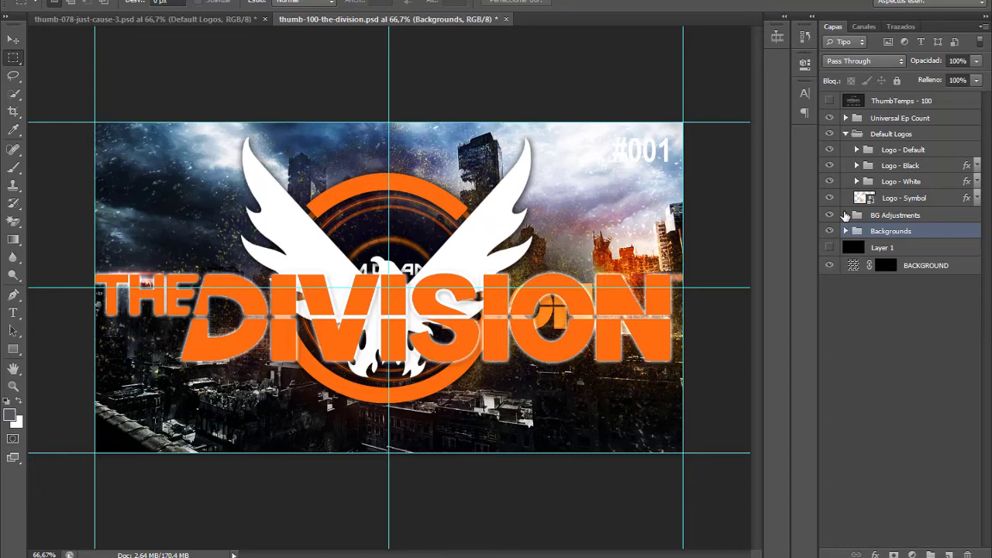
- Expand Logo - Default and toggle Logo - Default - Full and Logo - Black to compare
click(856, 149)
click(830, 183)
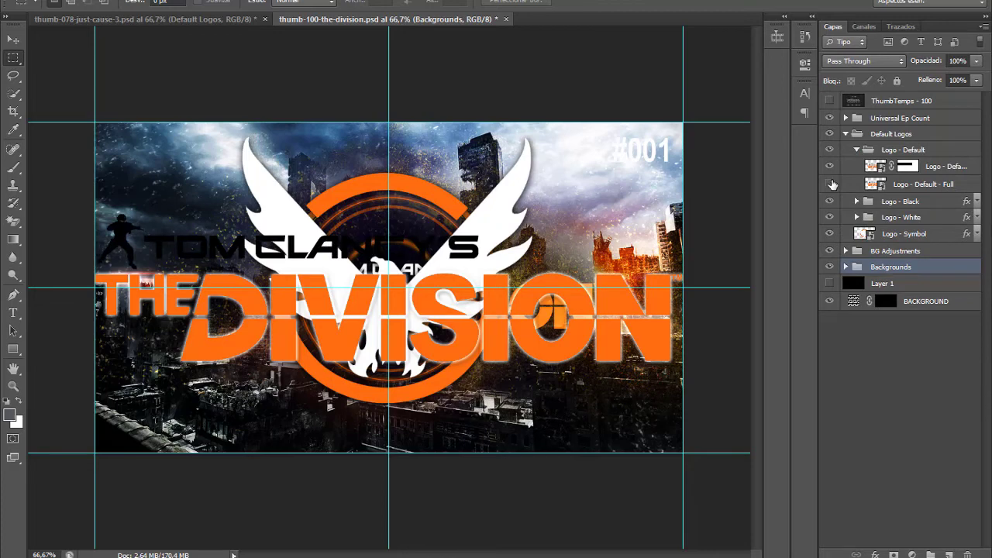
click(830, 184)
click(829, 201)
click(829, 201)
click(829, 200)
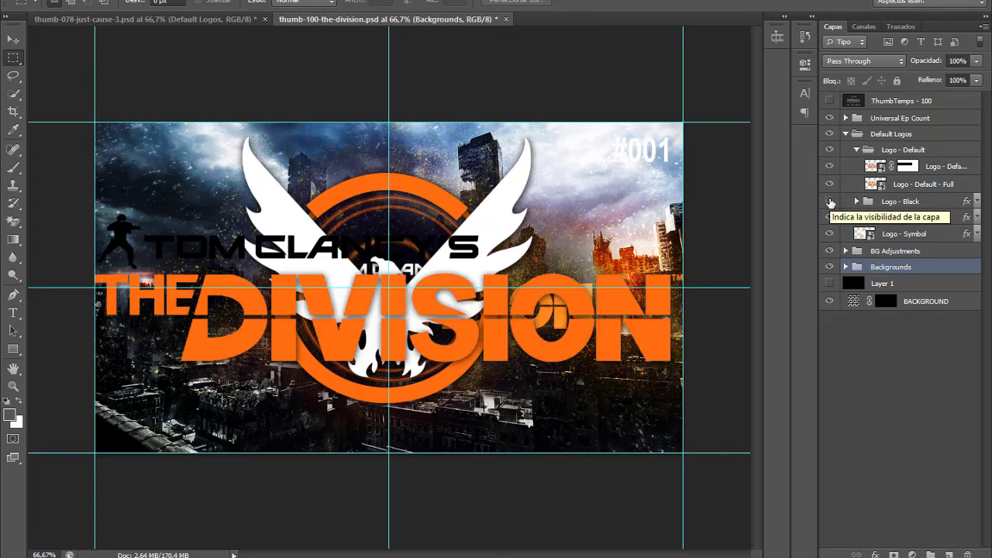
click(829, 200)
- Toggle Logo - White, Logo - Symbol and Backgrounds to compare, ending with all visible
click(829, 217)
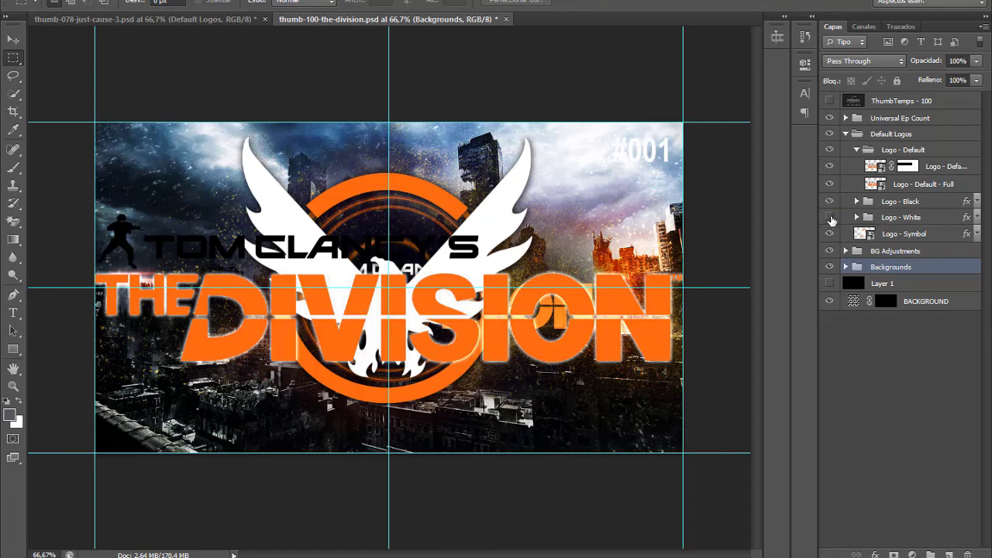
click(829, 216)
click(829, 234)
click(829, 233)
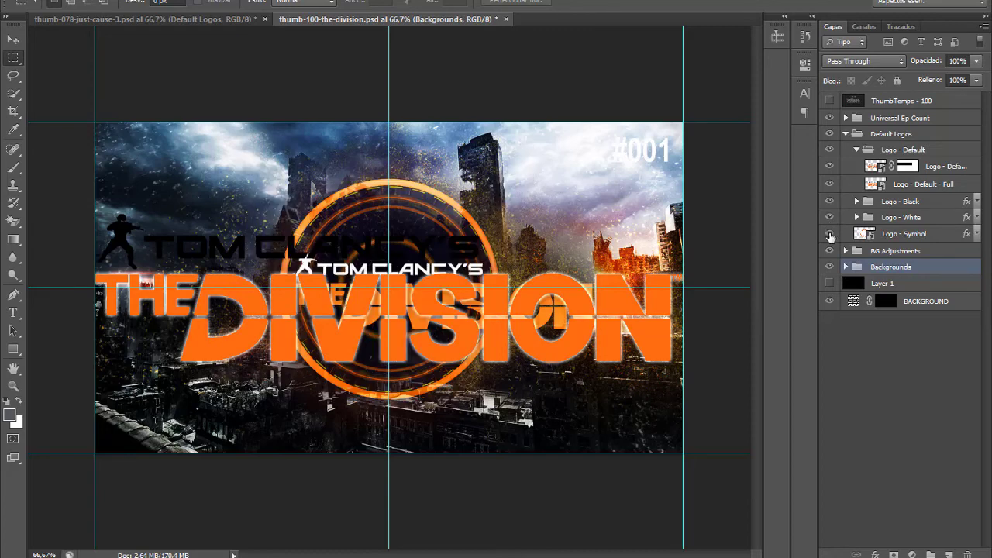
click(829, 233)
click(829, 233)
click(829, 233)
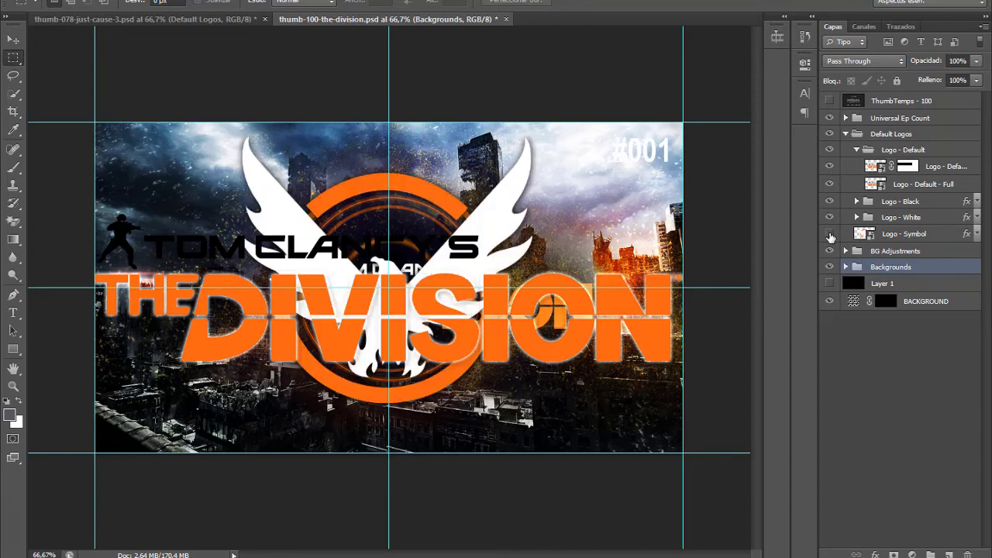
click(829, 233)
click(829, 266)
click(829, 267)
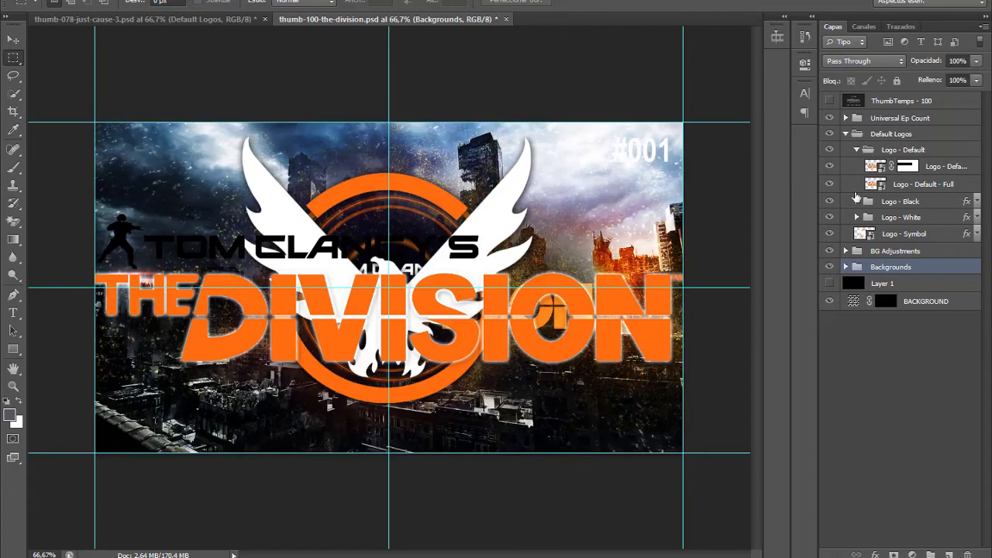